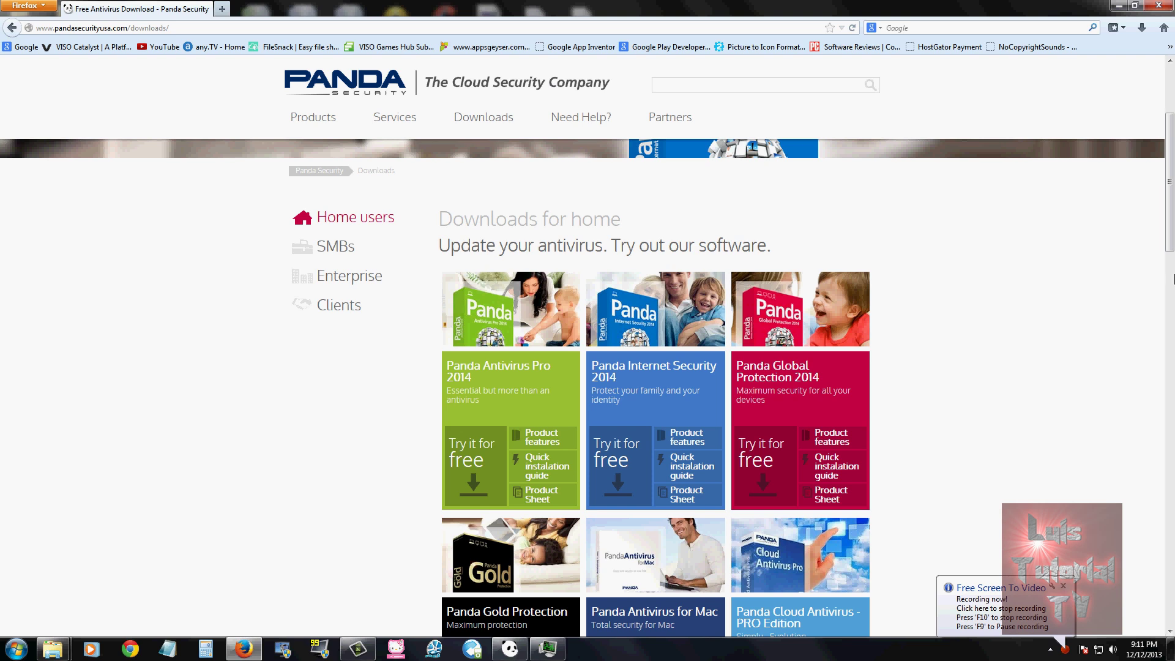
Restore the Panda Antivirus window over the browser, showing Protected status and firewall Off
{"action": "scroll", "coordinate": [1058, 243], "scroll_direction": "down", "scroll_amount": 2}
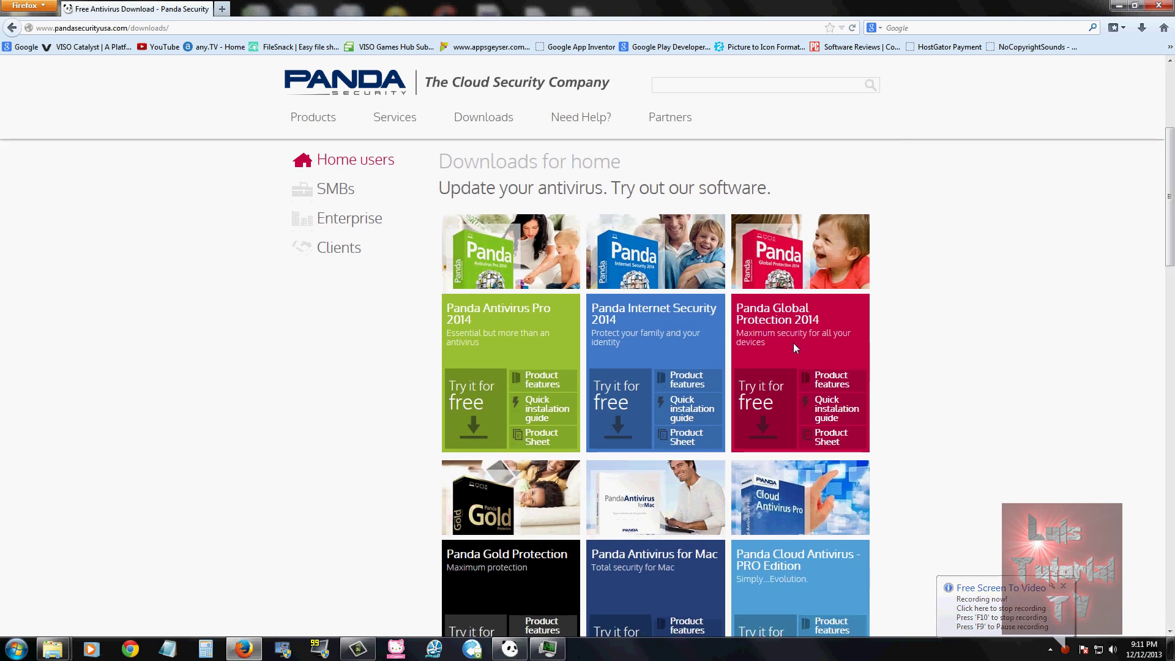
{"action": "scroll", "coordinate": [1010, 316], "scroll_direction": "up", "scroll_amount": 2}
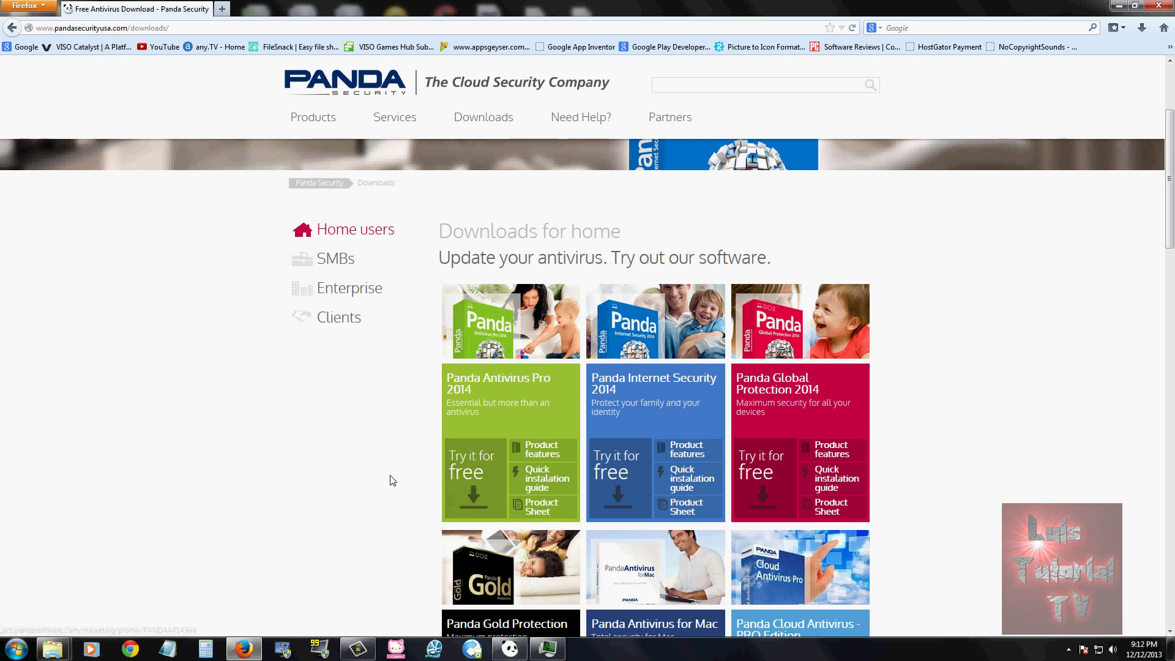
{"action": "left_click", "coordinate": [516, 653]}
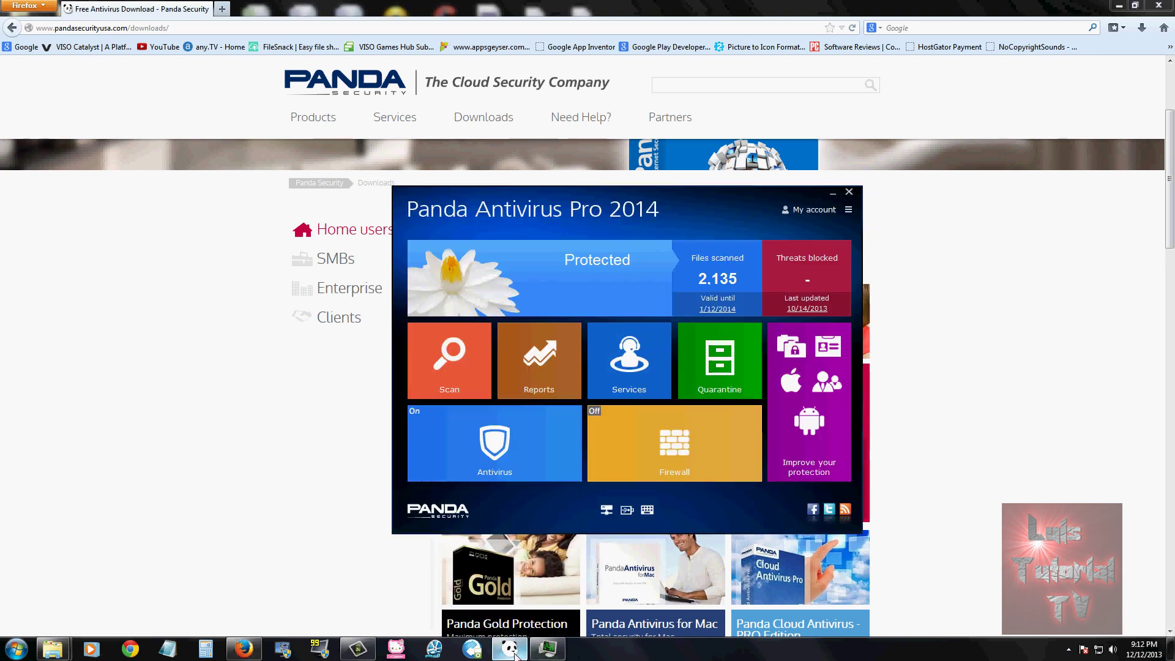
Settle the Panda window near the screen centre and bring Task Manager's performance view forward
{"action": "left_click_drag", "start_coordinate": [677, 202], "coordinate": [660, 486]}
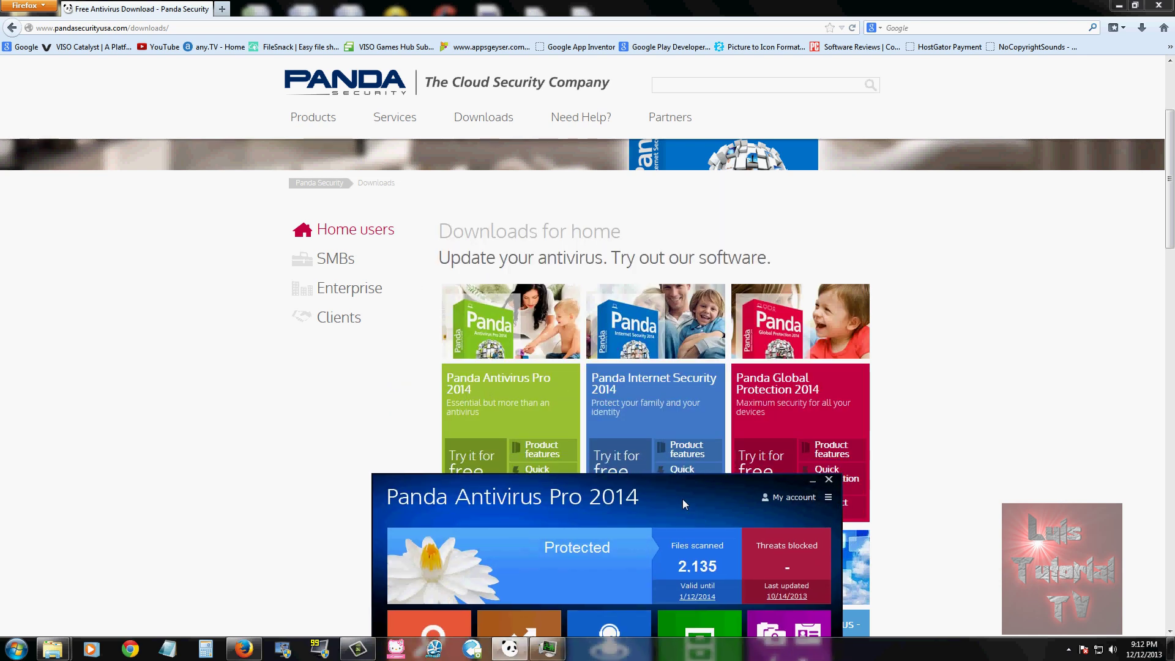
{"action": "left_click_drag", "start_coordinate": [682, 498], "coordinate": [680, 475]}
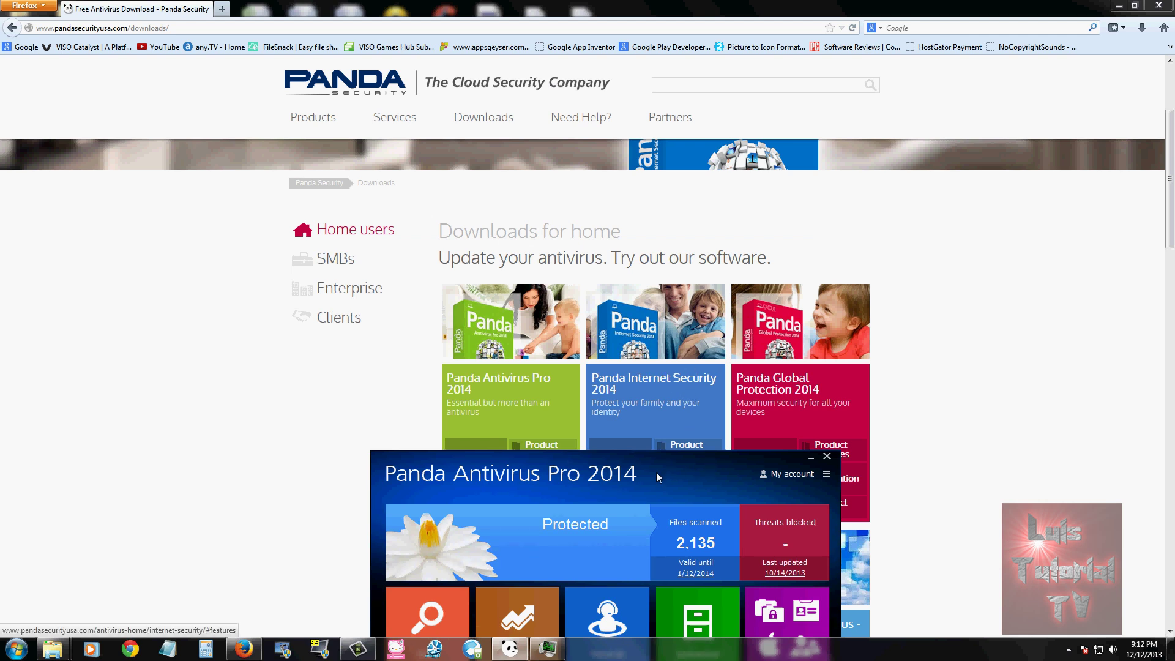
{"action": "left_click_drag", "start_coordinate": [663, 473], "coordinate": [681, 193]}
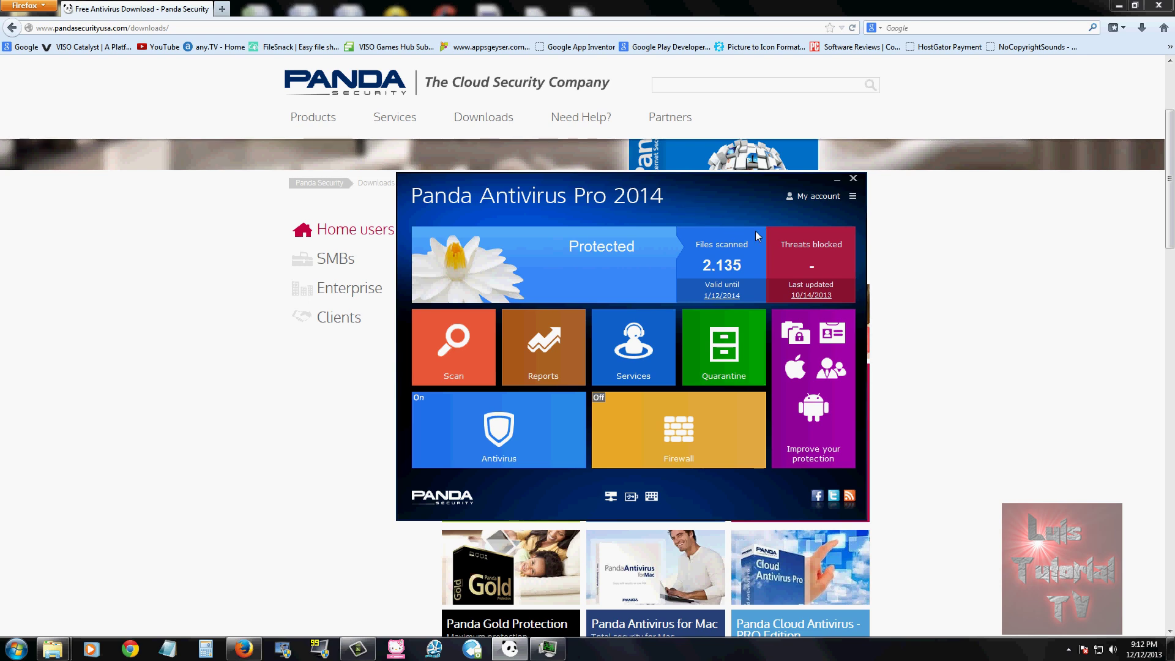
{"action": "mouse_move", "coordinate": [677, 195]}
{"action": "left_mouse_down"}
{"action": "mouse_move", "coordinate": [666, 267]}
{"action": "mouse_move", "coordinate": [566, 254]}
{"action": "mouse_move", "coordinate": [694, 200]}
{"action": "mouse_move", "coordinate": [670, 190]}
{"action": "left_mouse_up"}
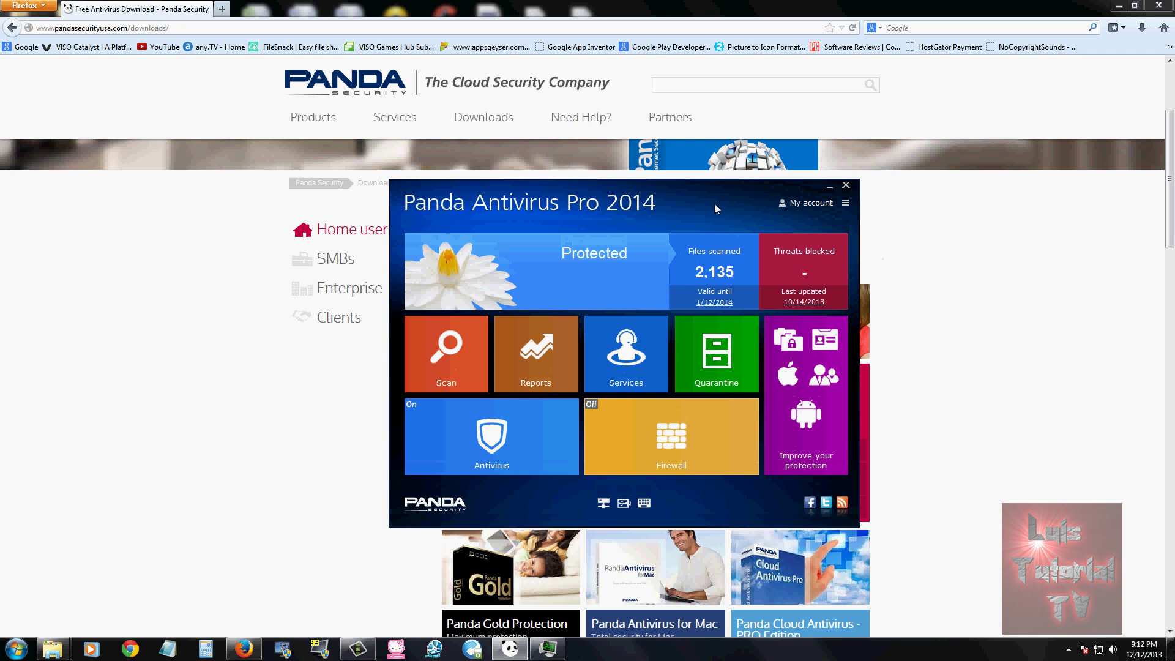
{"action": "left_click_drag", "start_coordinate": [715, 204], "coordinate": [714, 192]}
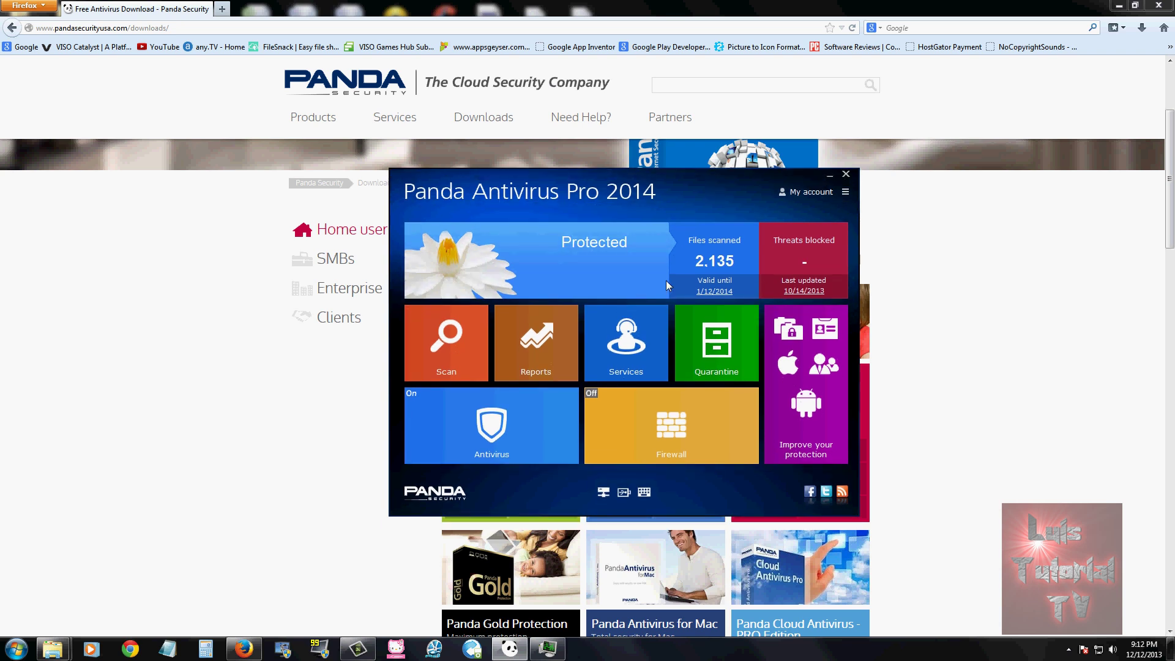
{"action": "left_click_drag", "start_coordinate": [690, 191], "coordinate": [685, 196]}
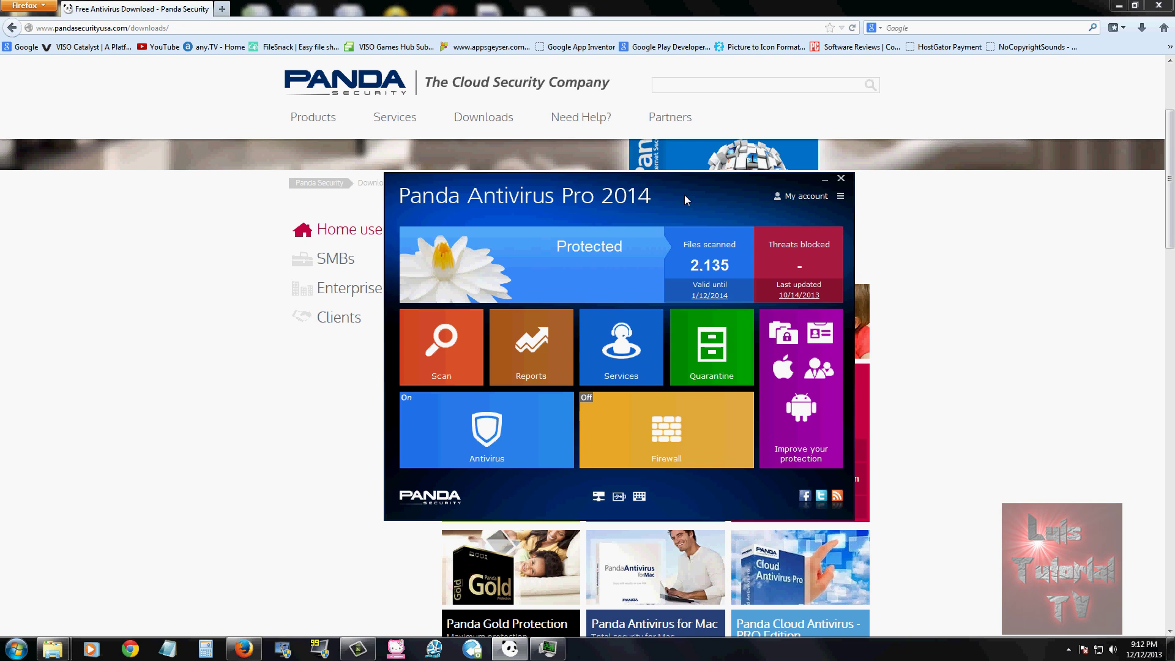
{"action": "left_click_drag", "start_coordinate": [684, 194], "coordinate": [670, 190]}
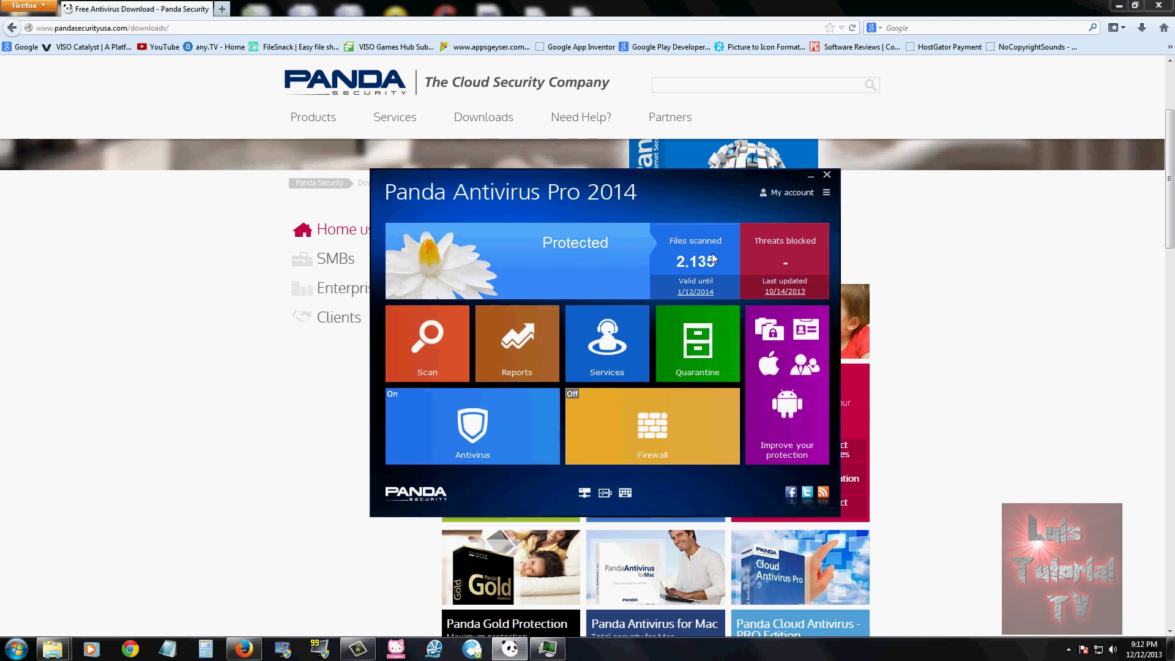
{"action": "left_click", "coordinate": [548, 648]}
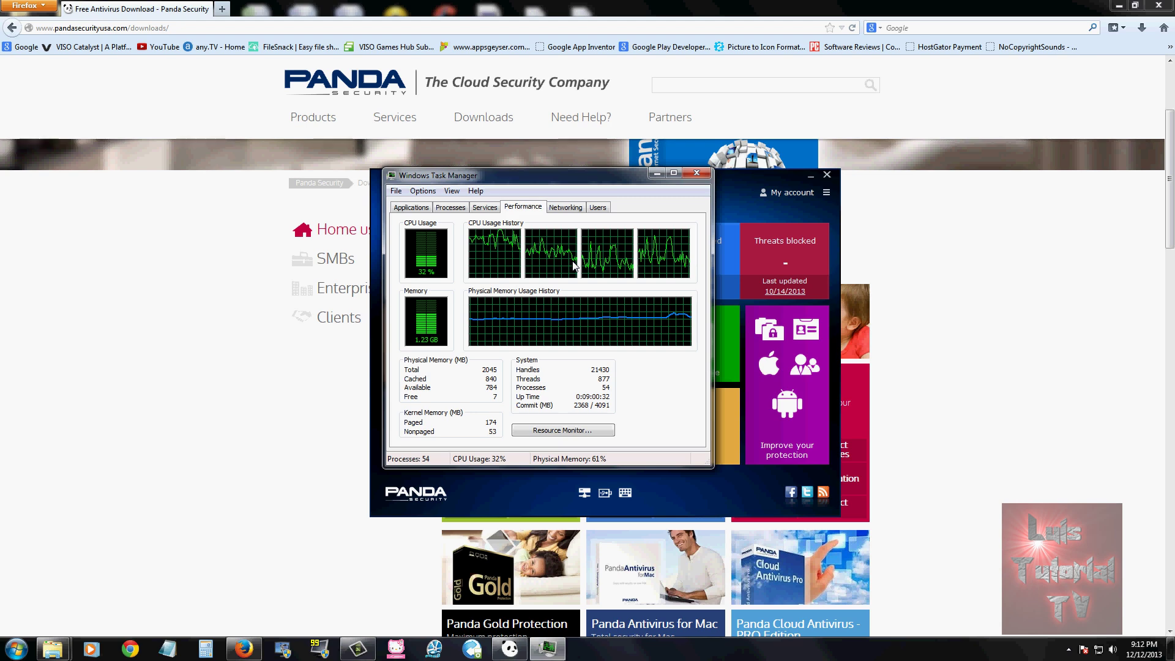
Note Task Manager's 32% CPU usage, move it aside, then put it away
{"action": "left_click_drag", "start_coordinate": [554, 182], "coordinate": [601, 191]}
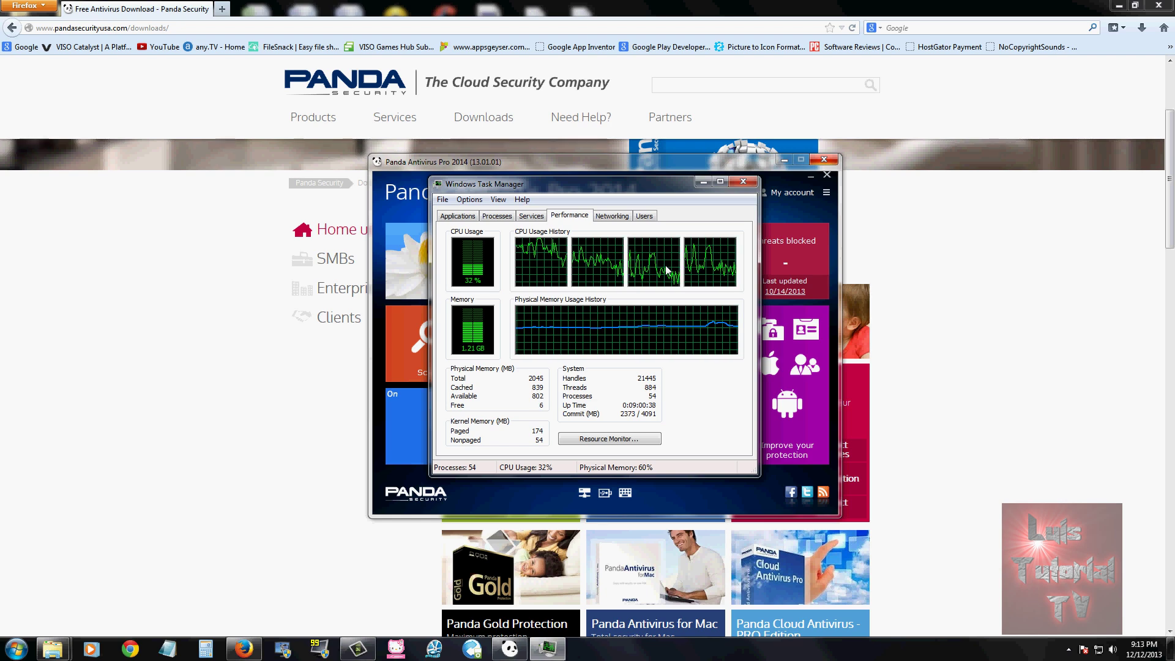
{"action": "left_click", "coordinate": [703, 181]}
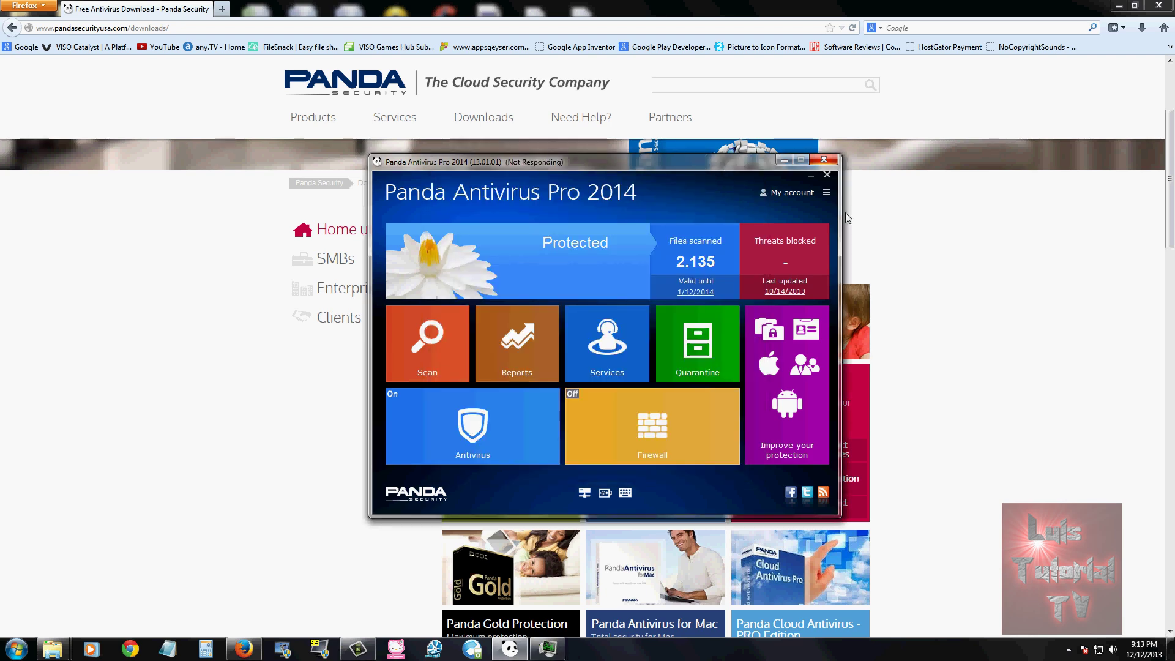
Open the Scan page with Quick, Full, Custom and Advanced Virus Detection options
{"action": "left_click_drag", "start_coordinate": [651, 166], "coordinate": [656, 157]}
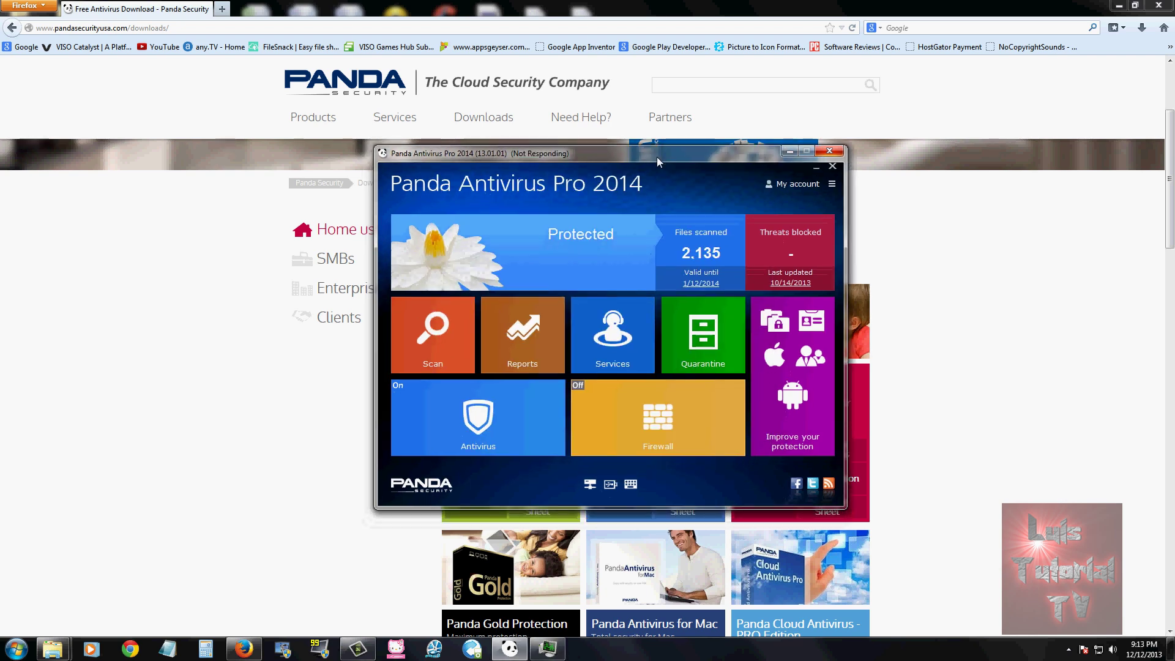
{"action": "left_click", "coordinate": [443, 348]}
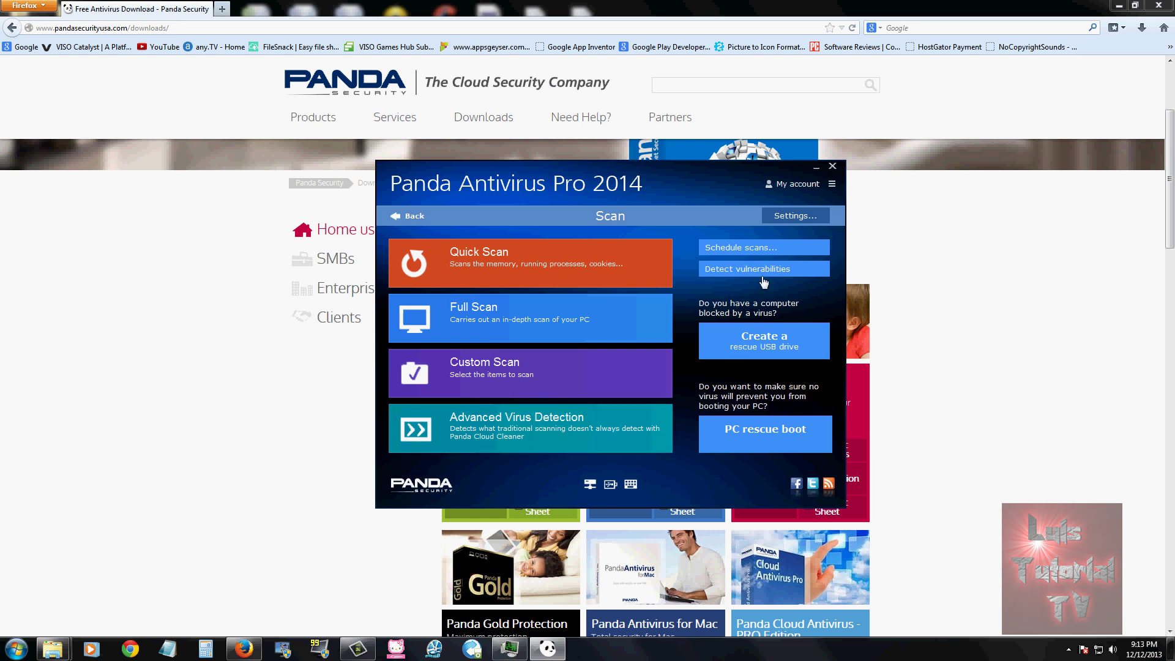
From Schedule scans, start a New scan job targeting Local disk (C:) and reach its configuration
{"action": "left_click", "coordinate": [741, 249]}
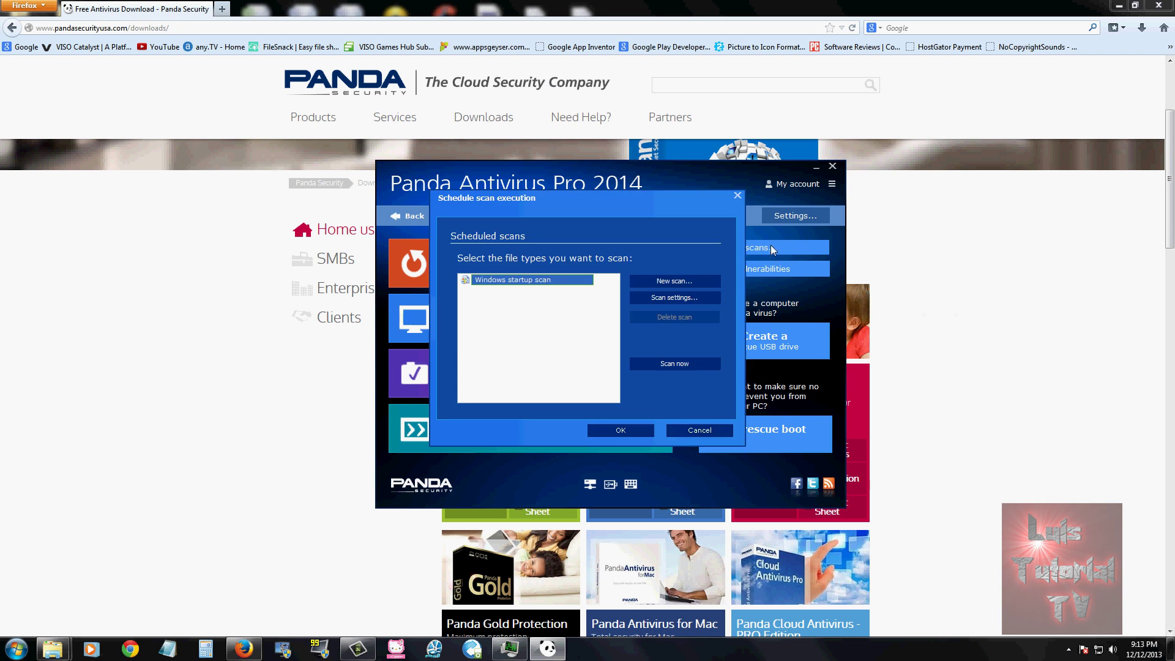
{"action": "left_click", "coordinate": [679, 284]}
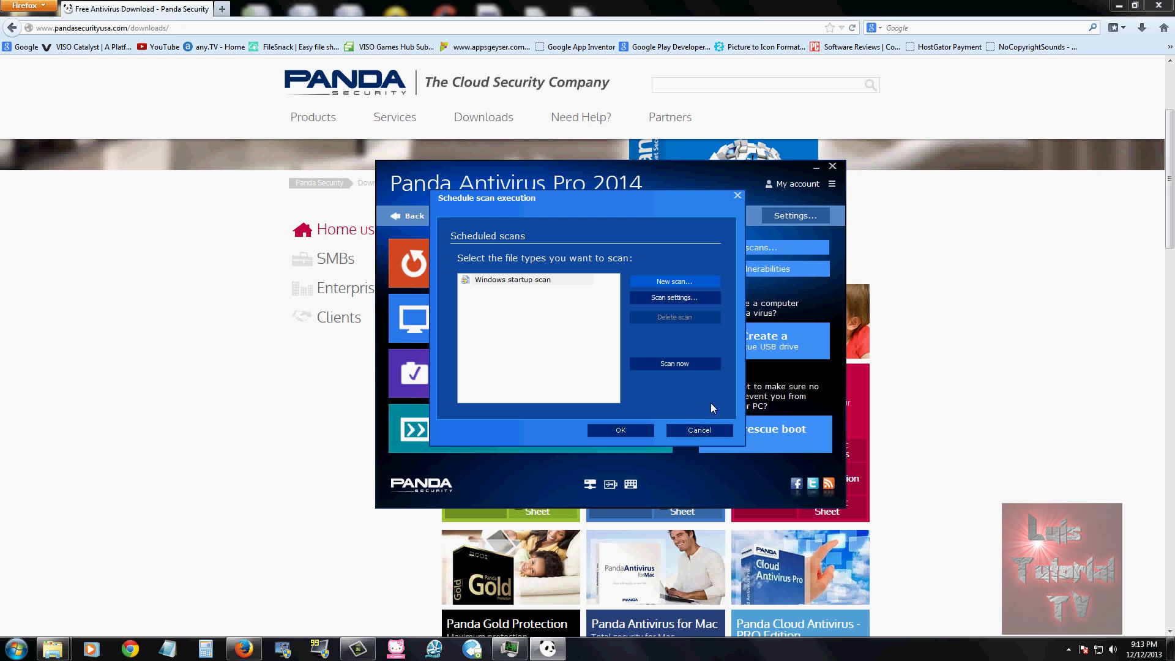
{"action": "left_click", "coordinate": [628, 422]}
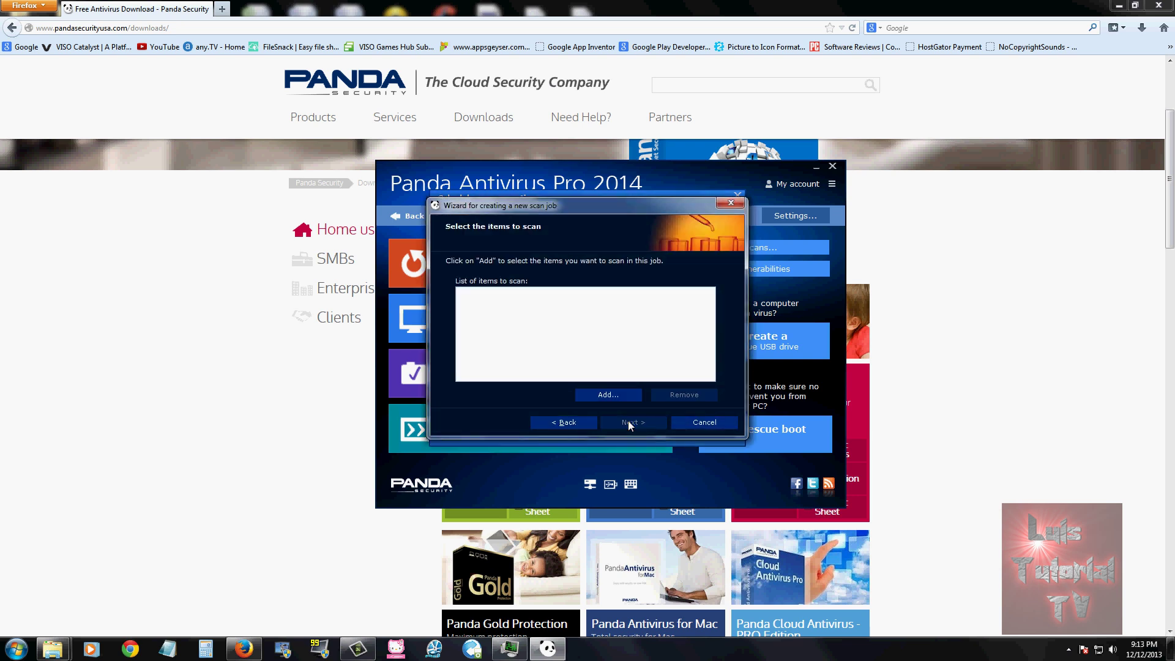
{"action": "left_click", "coordinate": [617, 394]}
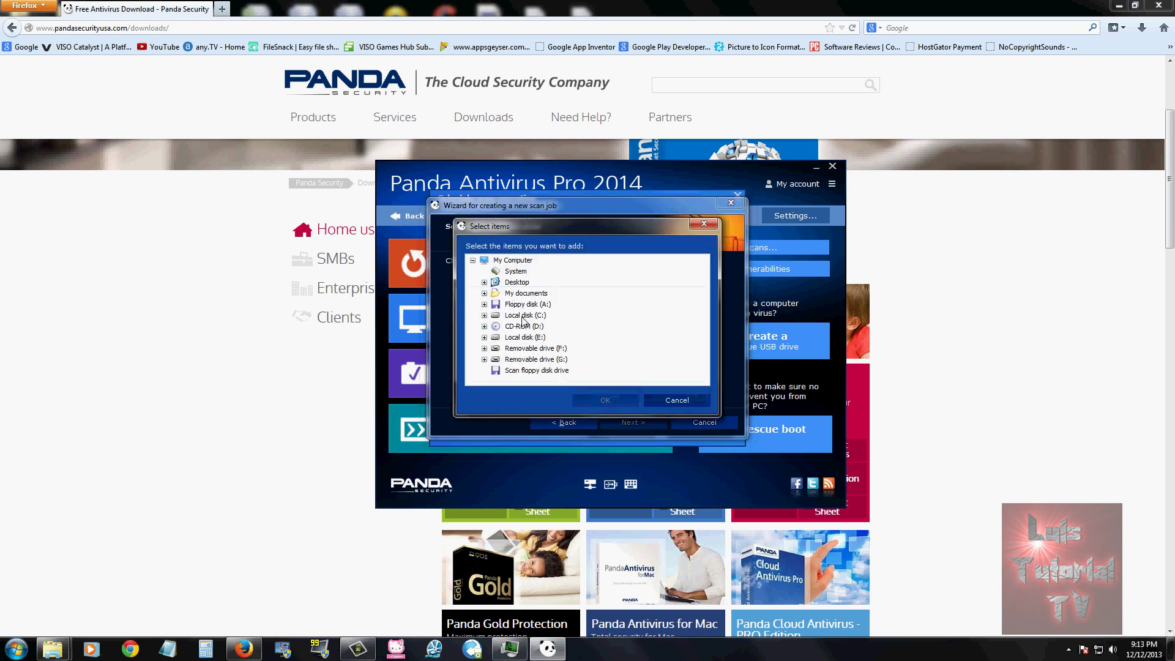
{"action": "left_click", "coordinate": [526, 316]}
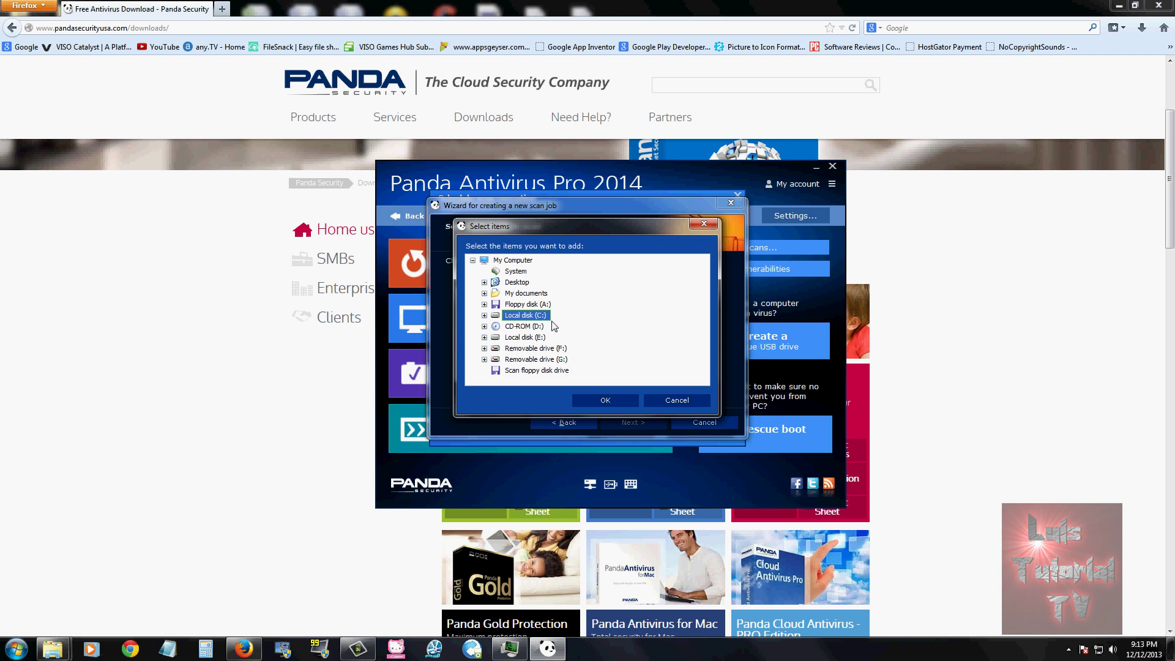
{"action": "left_click", "coordinate": [606, 399]}
{"action": "left_click", "coordinate": [650, 431]}
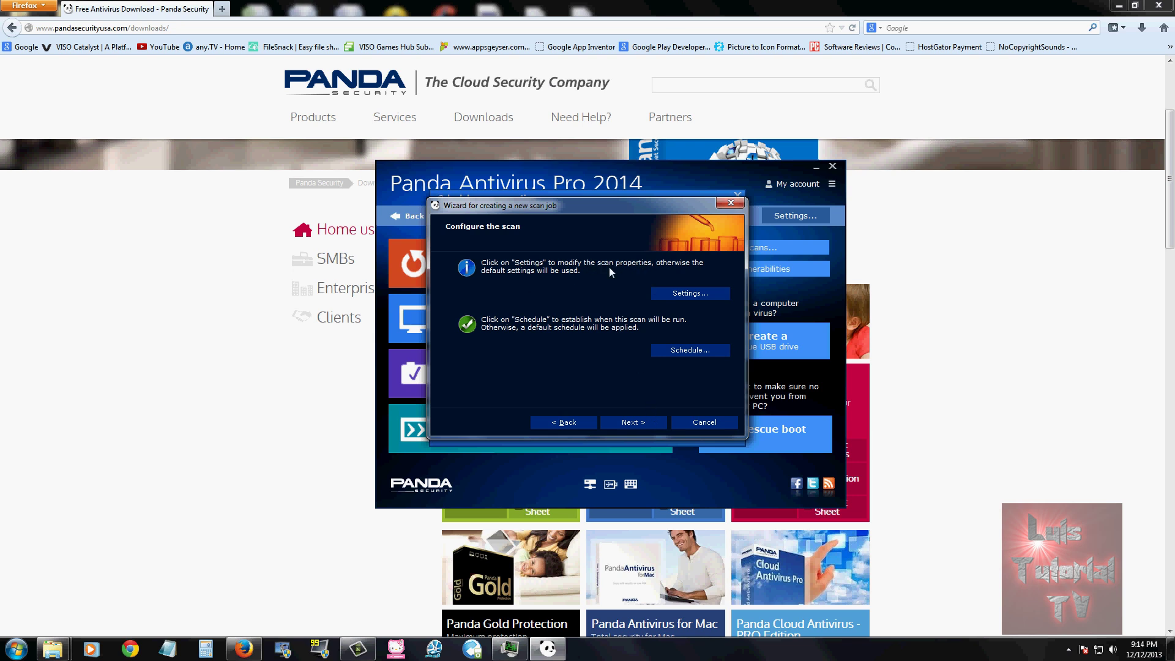
Schedule the scan weekly on Sunday only, Monday removed, starting at 9:00 PM
{"action": "left_click", "coordinate": [675, 350]}
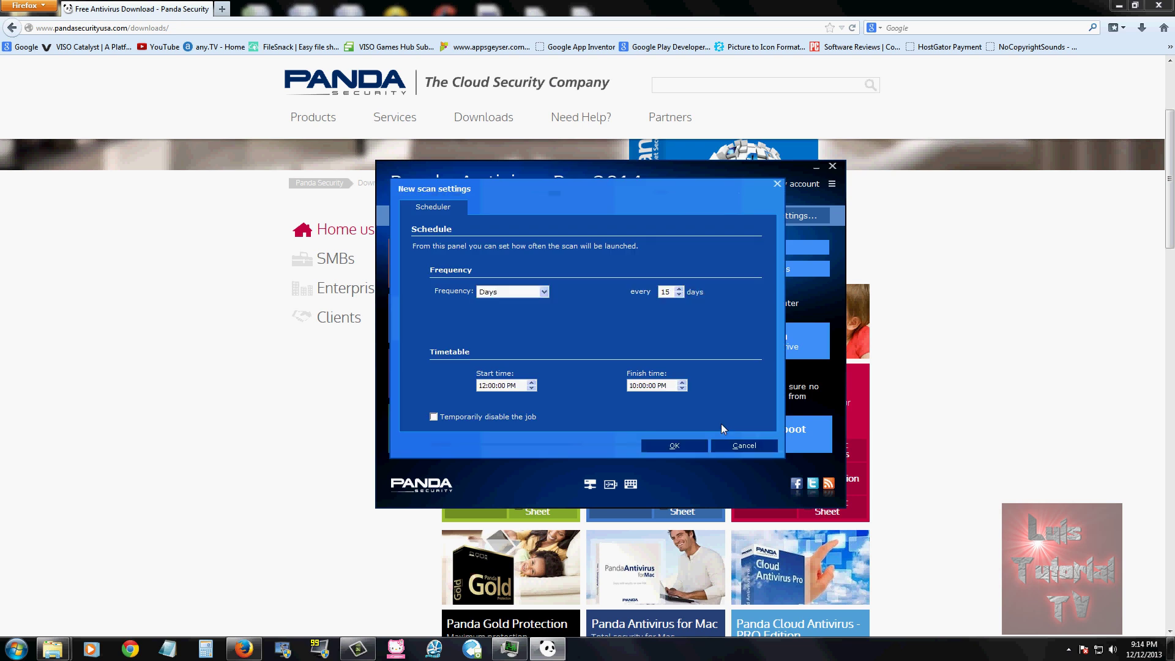
{"action": "left_click", "coordinate": [516, 292]}
{"action": "left_click", "coordinate": [506, 331]}
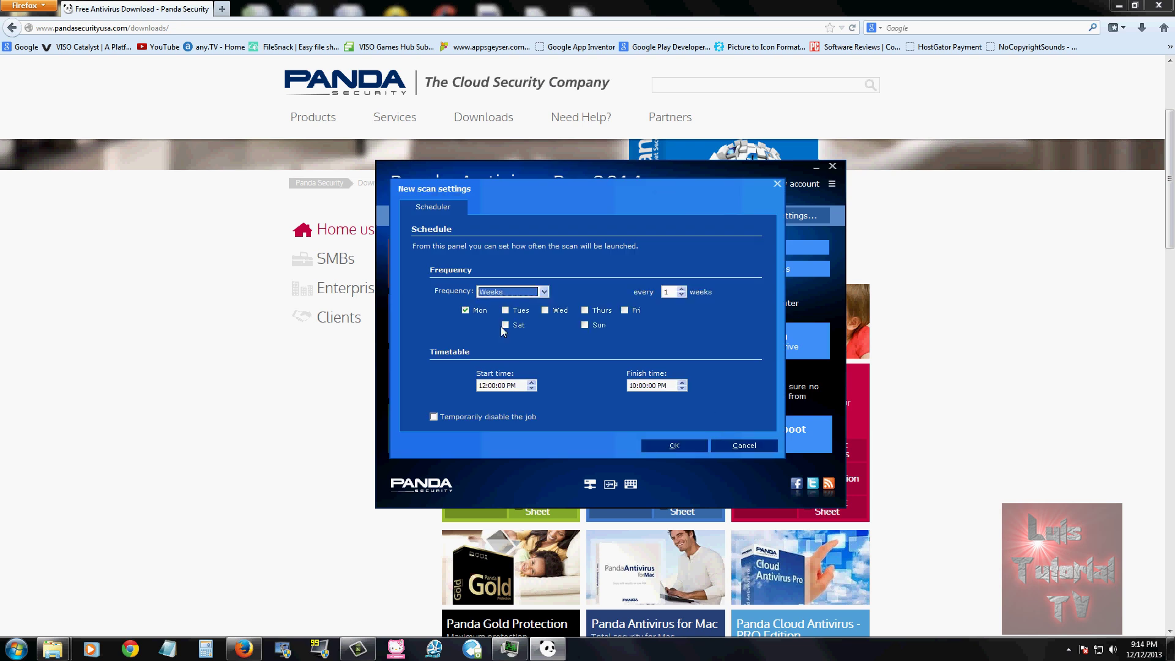
{"action": "left_click", "coordinate": [464, 311]}
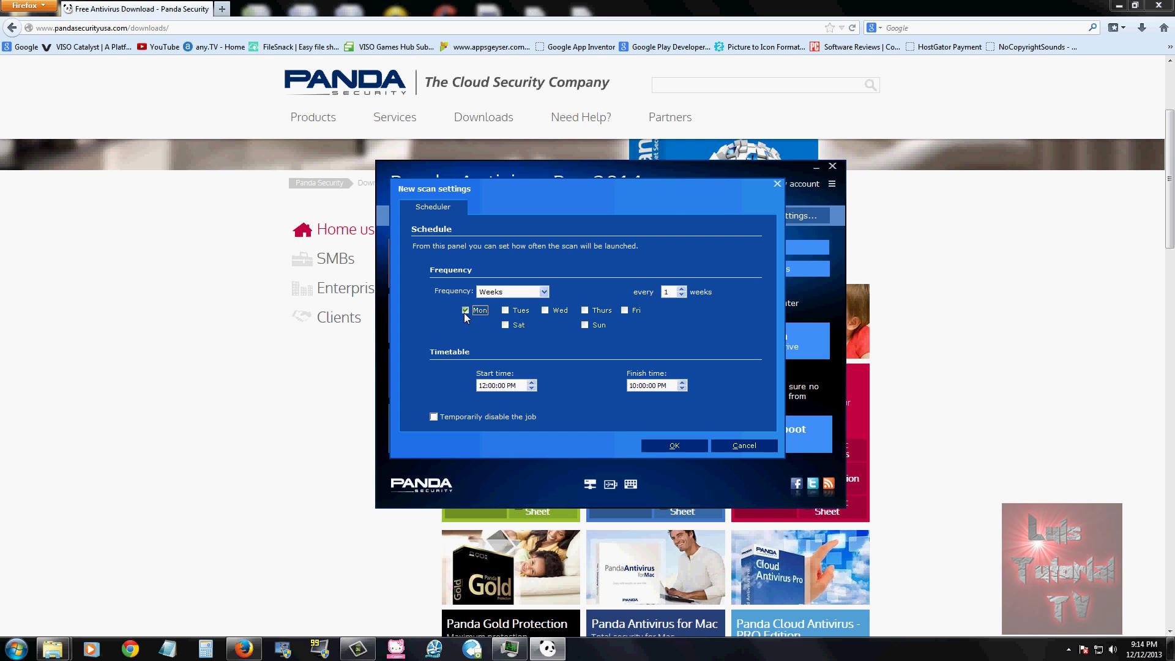
{"action": "left_click", "coordinate": [585, 326]}
{"action": "left_click", "coordinate": [508, 385]}
{"action": "type", "text": "0"}
{"action": "left_click", "coordinate": [632, 386]}
{"action": "left_click", "coordinate": [674, 446]}
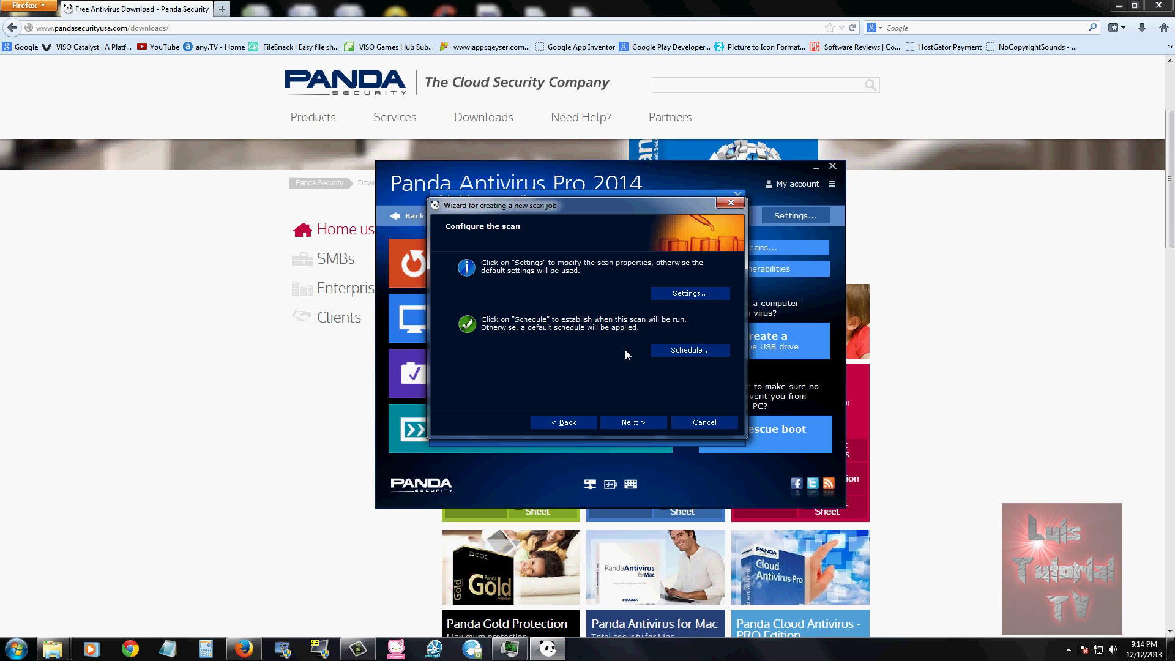
Finish the wizard keeping the name 'New scan' and close the scheduled scans list
{"action": "left_click", "coordinate": [626, 421]}
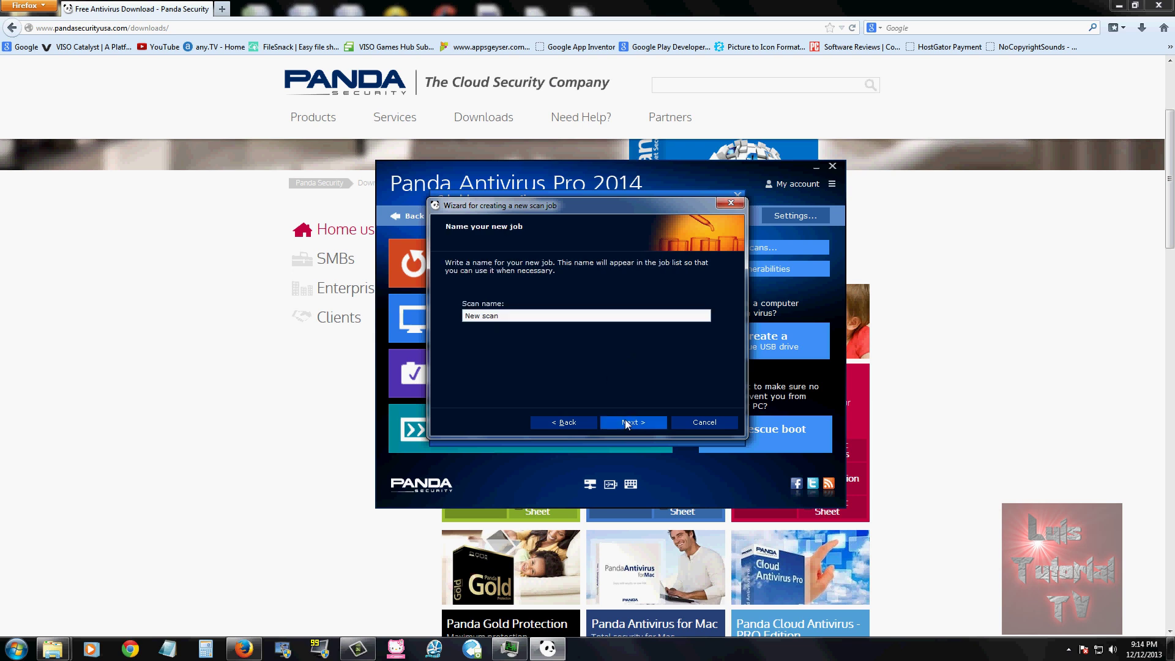
{"action": "left_click_drag", "start_coordinate": [498, 315], "coordinate": [469, 316]}
{"action": "left_click", "coordinate": [543, 316]}
{"action": "left_click", "coordinate": [641, 420]}
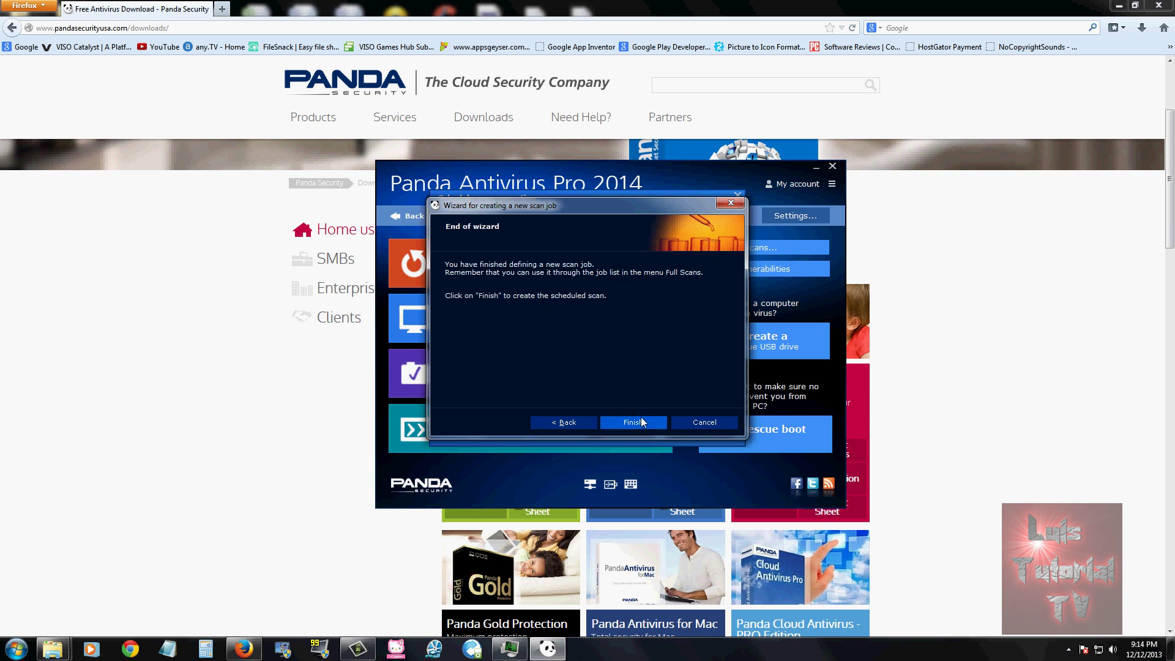
{"action": "left_click", "coordinate": [641, 422]}
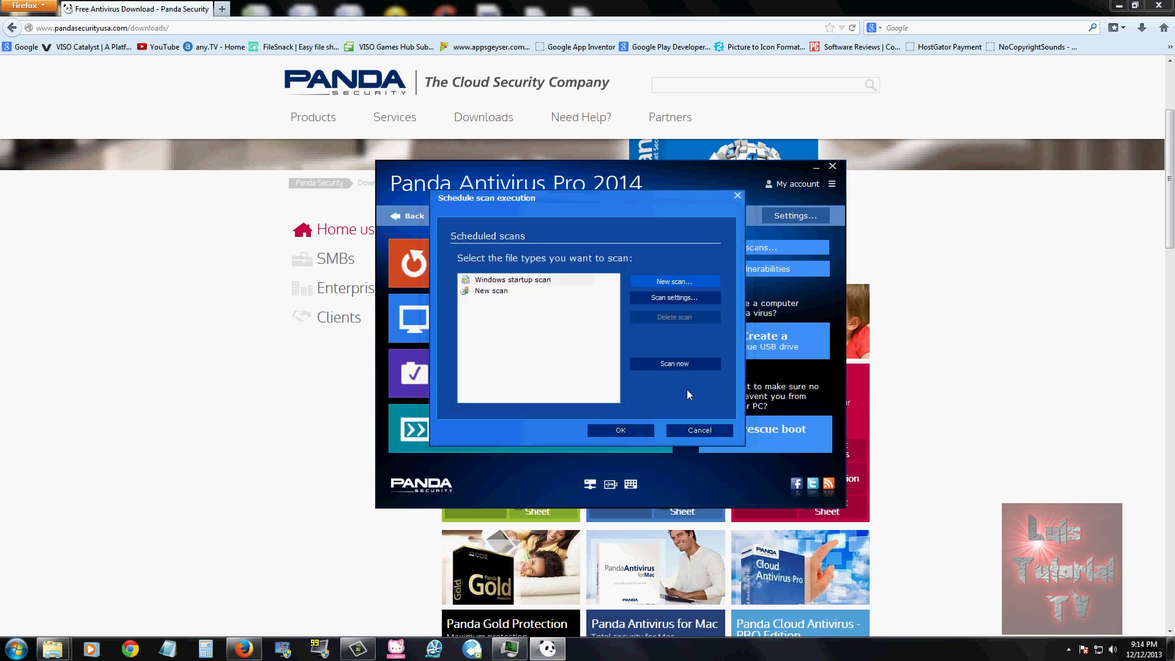
{"action": "left_click", "coordinate": [621, 430]}
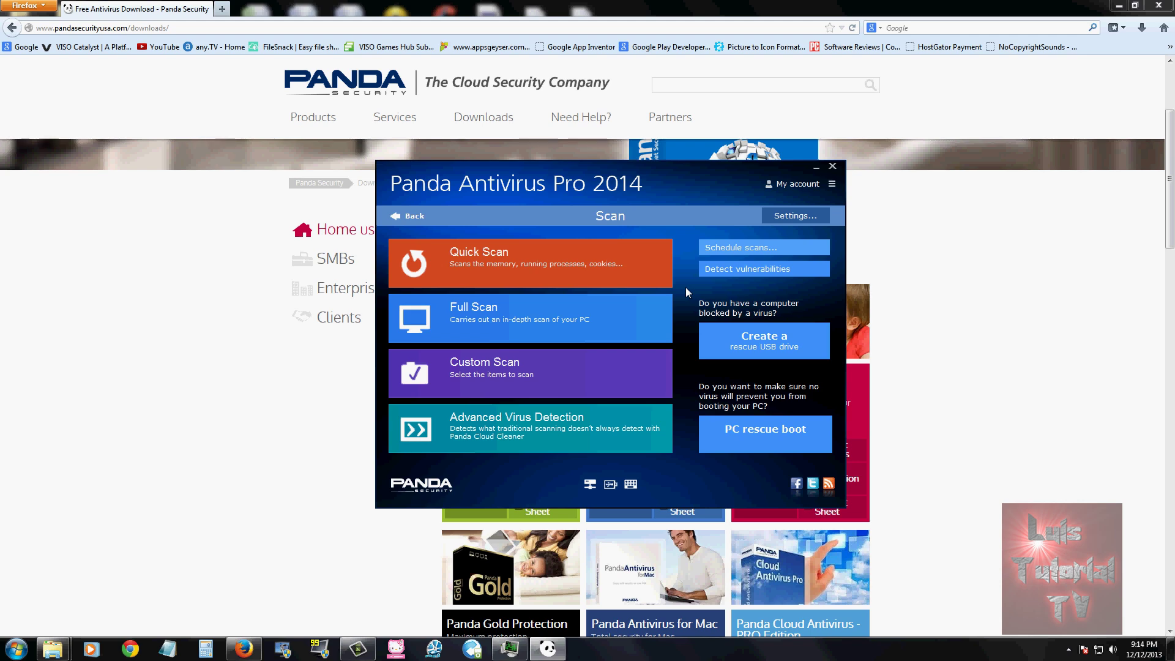
Run Detect vulnerabilities, then close the Vulnerability viewer after its search
{"action": "left_click", "coordinate": [752, 278]}
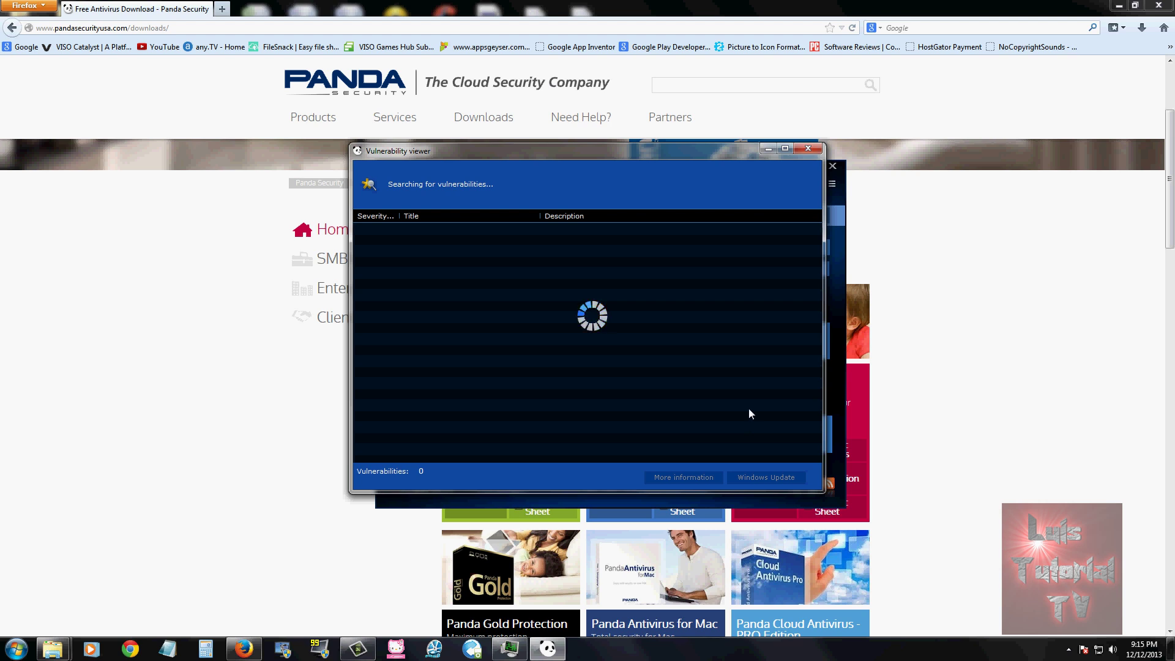
{"action": "left_click", "coordinate": [807, 153]}
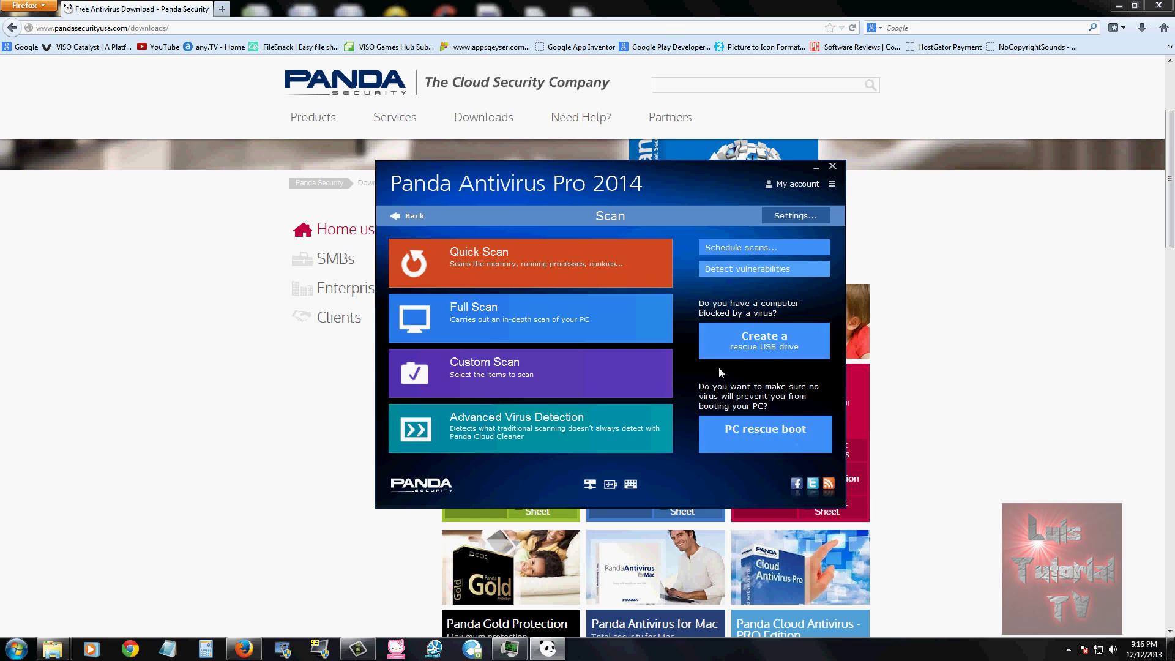
{"action": "left_click", "coordinate": [414, 216]}
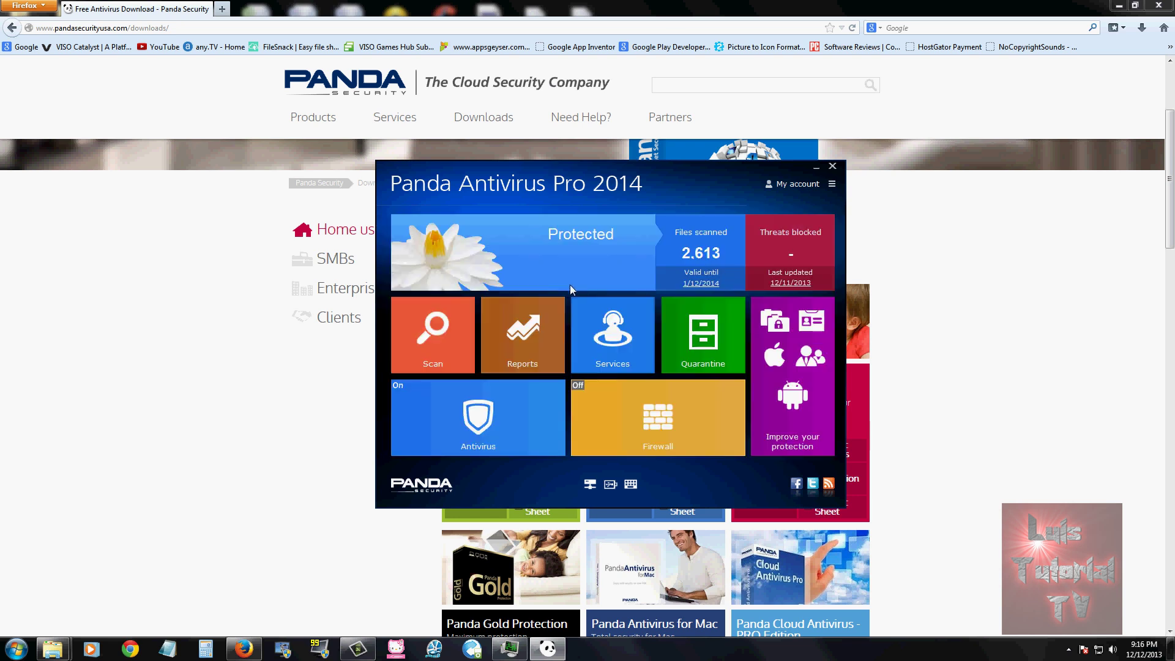
{"action": "left_click", "coordinate": [530, 351]}
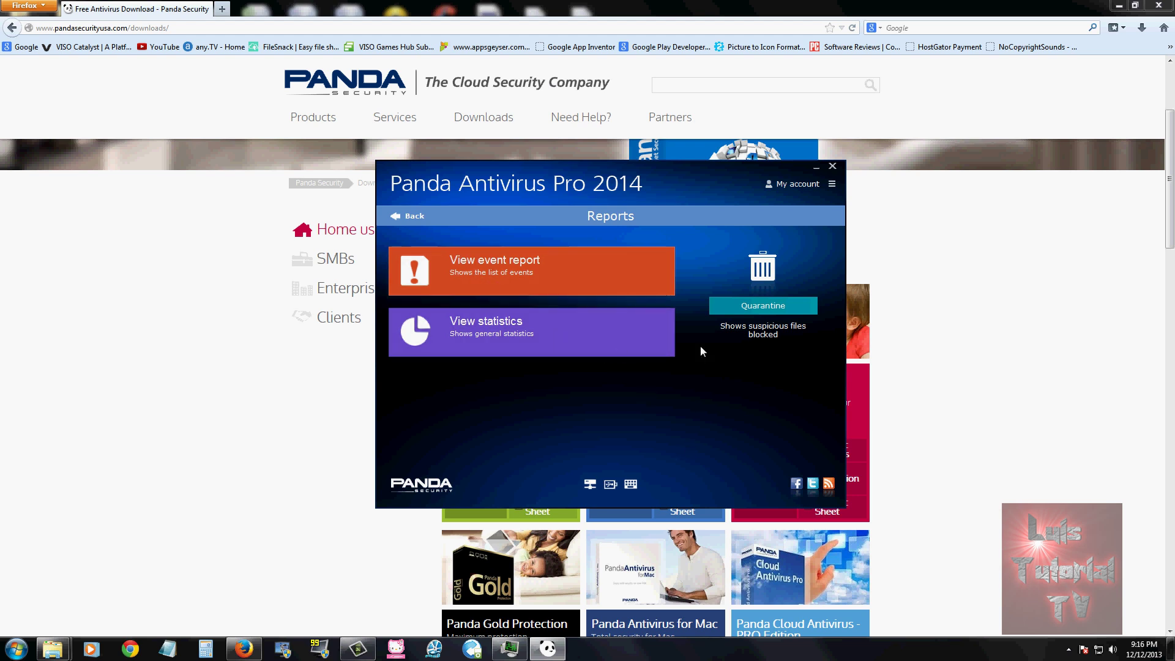
{"action": "left_click", "coordinate": [757, 311]}
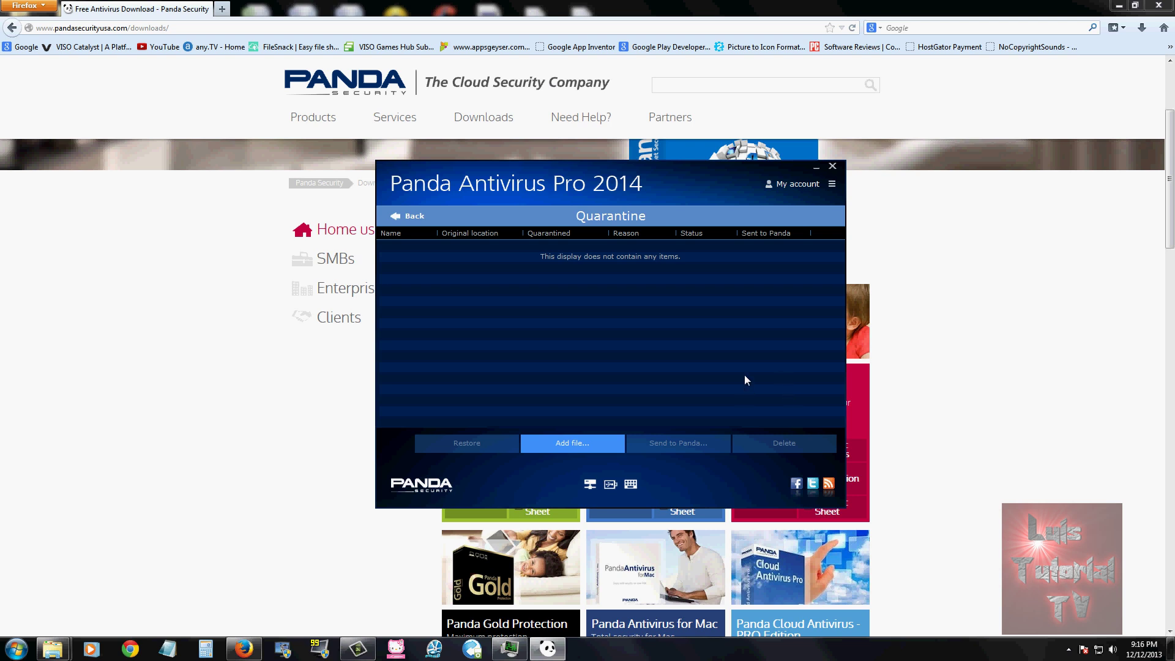
{"action": "left_click", "coordinate": [412, 218]}
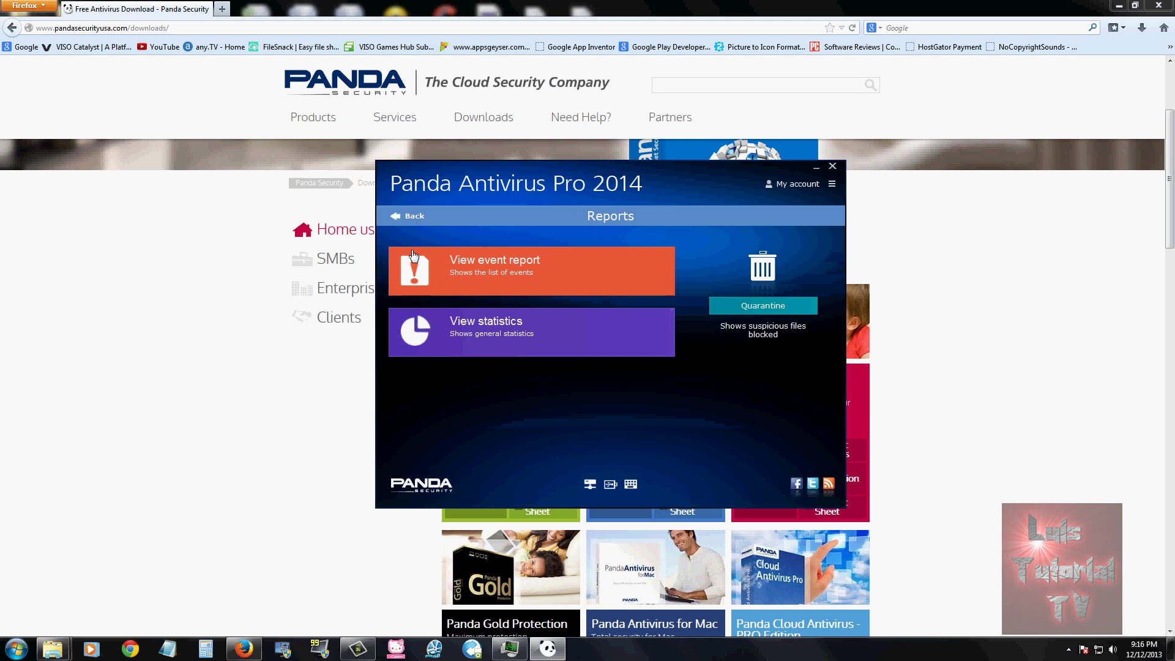
{"action": "left_click", "coordinate": [408, 218]}
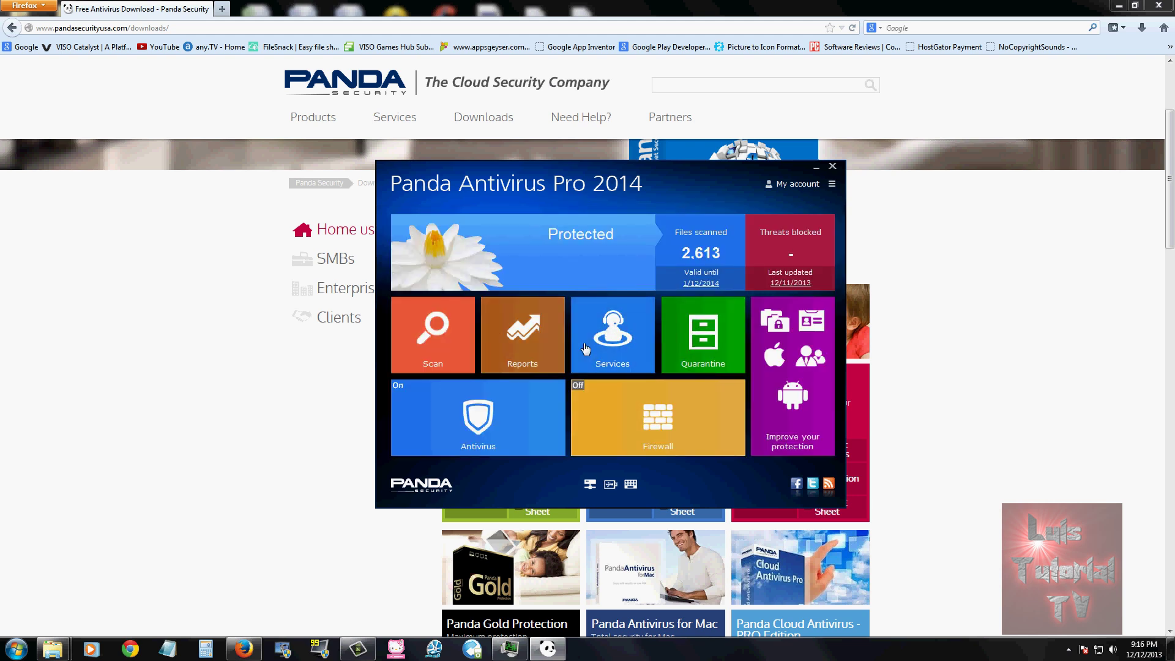
{"action": "left_click", "coordinate": [727, 353]}
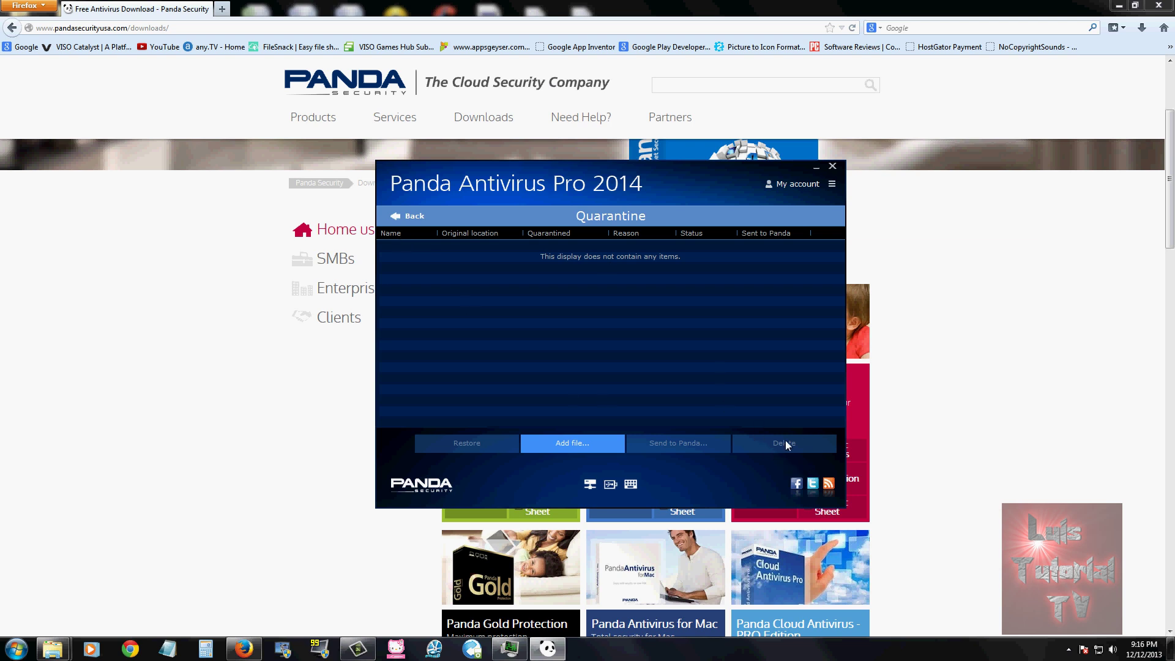
In the antivirus protection settings, switch Vulnerabilities protection from Off to On
{"action": "left_click", "coordinate": [413, 219]}
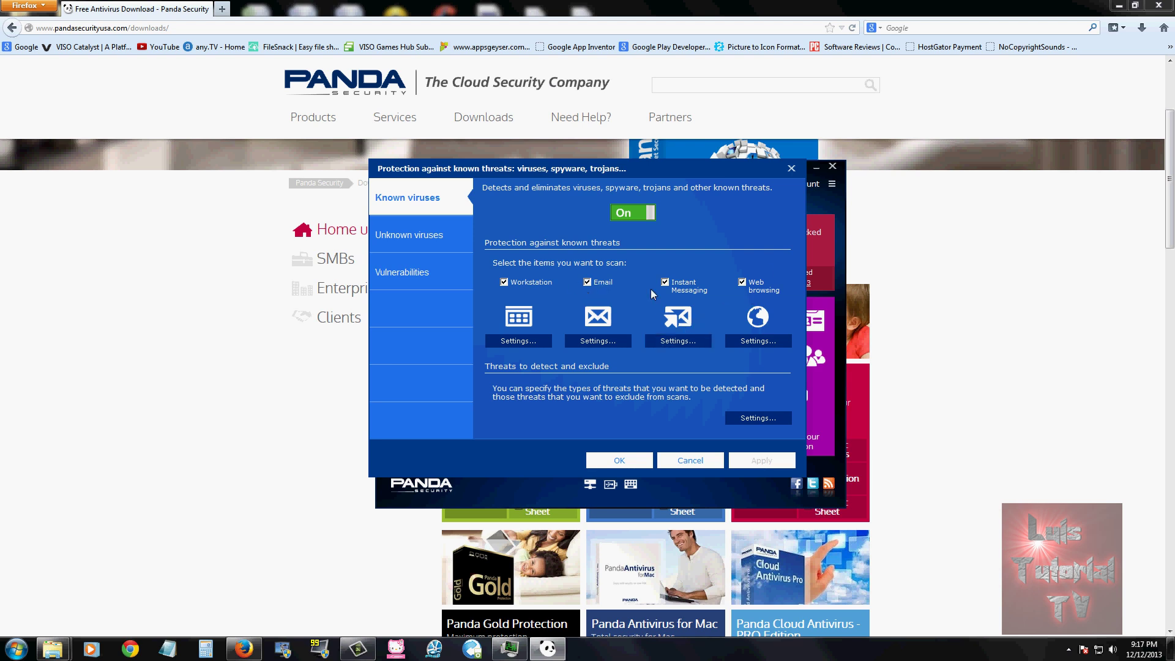
{"action": "left_click", "coordinate": [431, 244]}
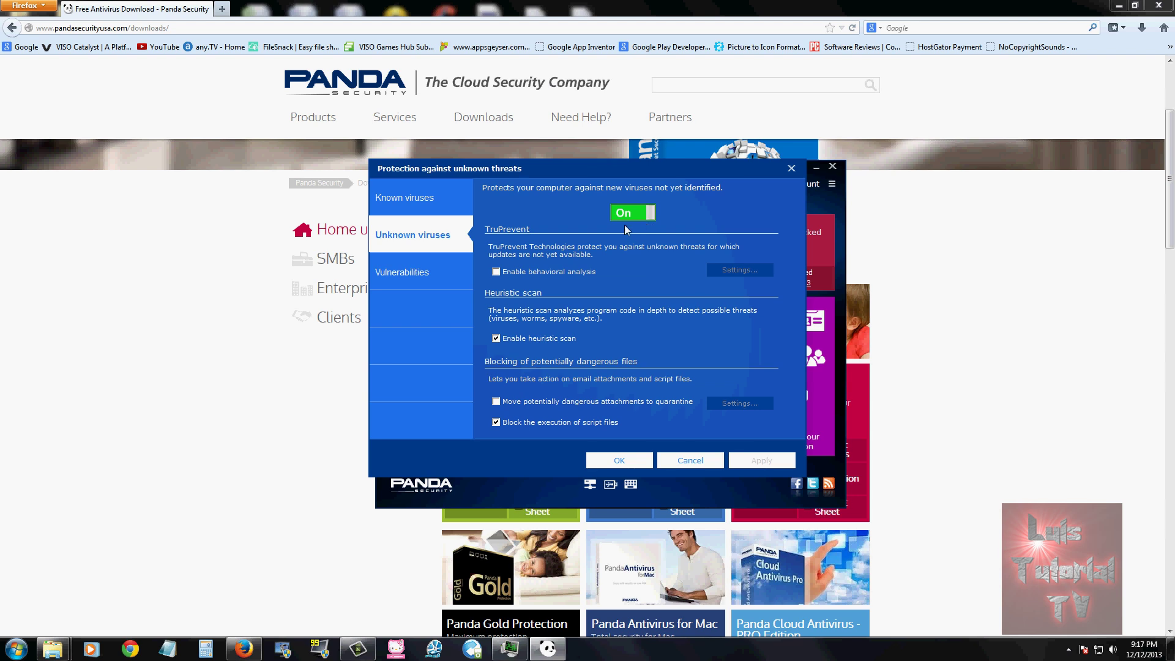
{"action": "left_click", "coordinate": [405, 273]}
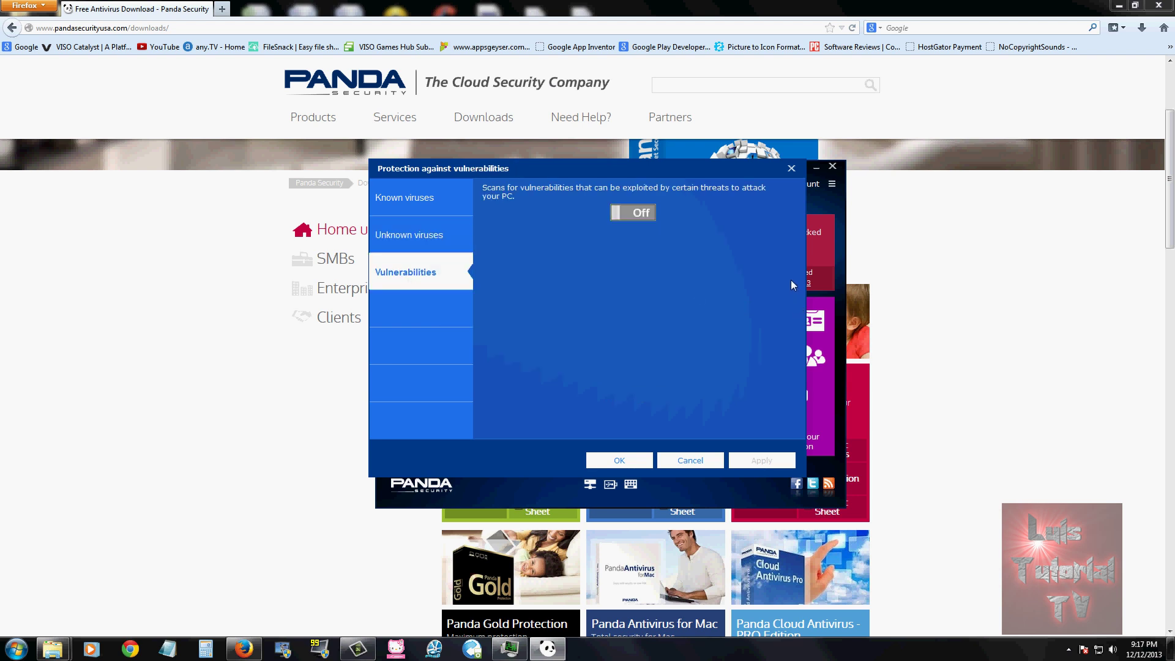
{"action": "left_click", "coordinate": [626, 213]}
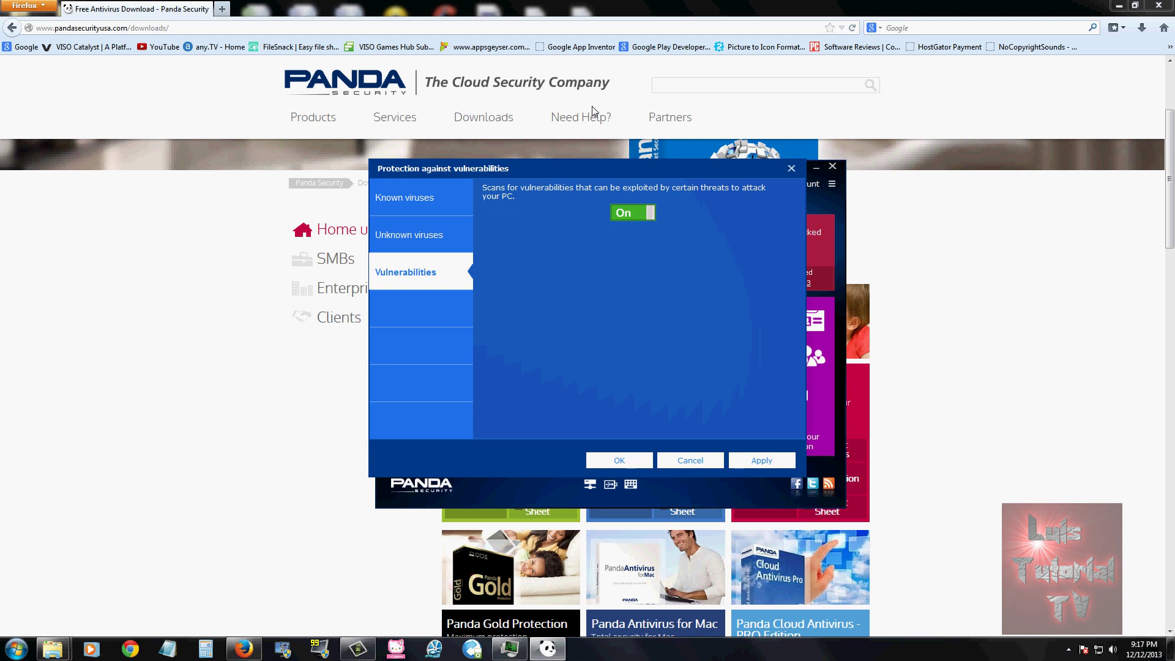
Close the protection settings, enable the Firewall, and dismiss the restart prompt without restarting
{"action": "left_click", "coordinate": [792, 168]}
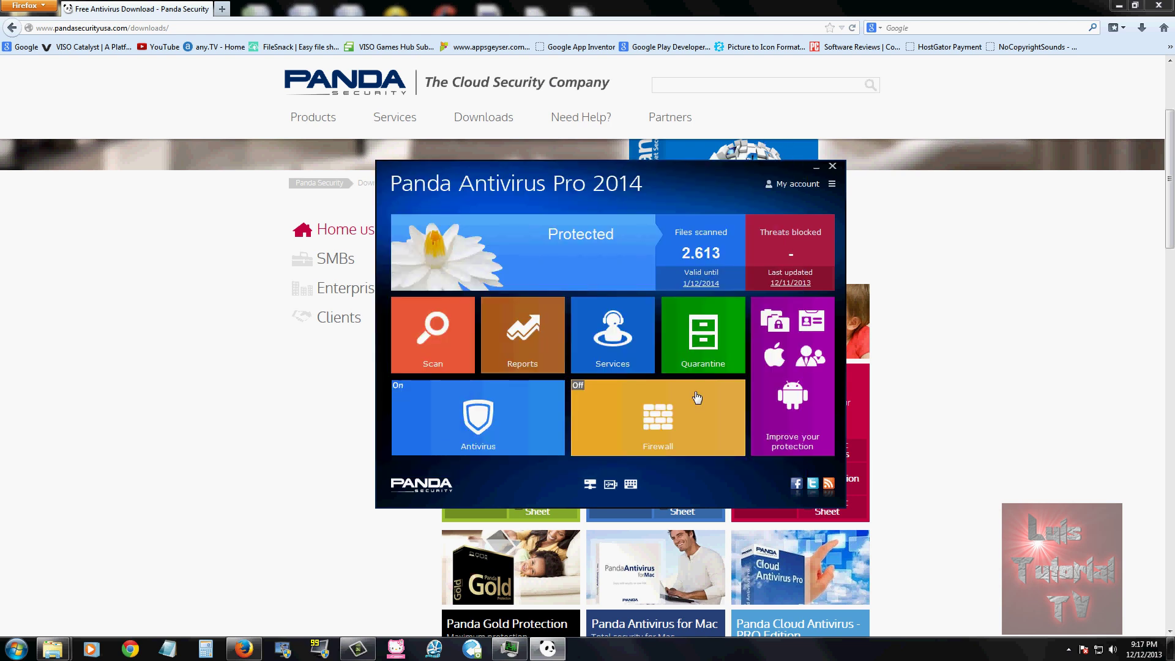
{"action": "left_click", "coordinate": [677, 445]}
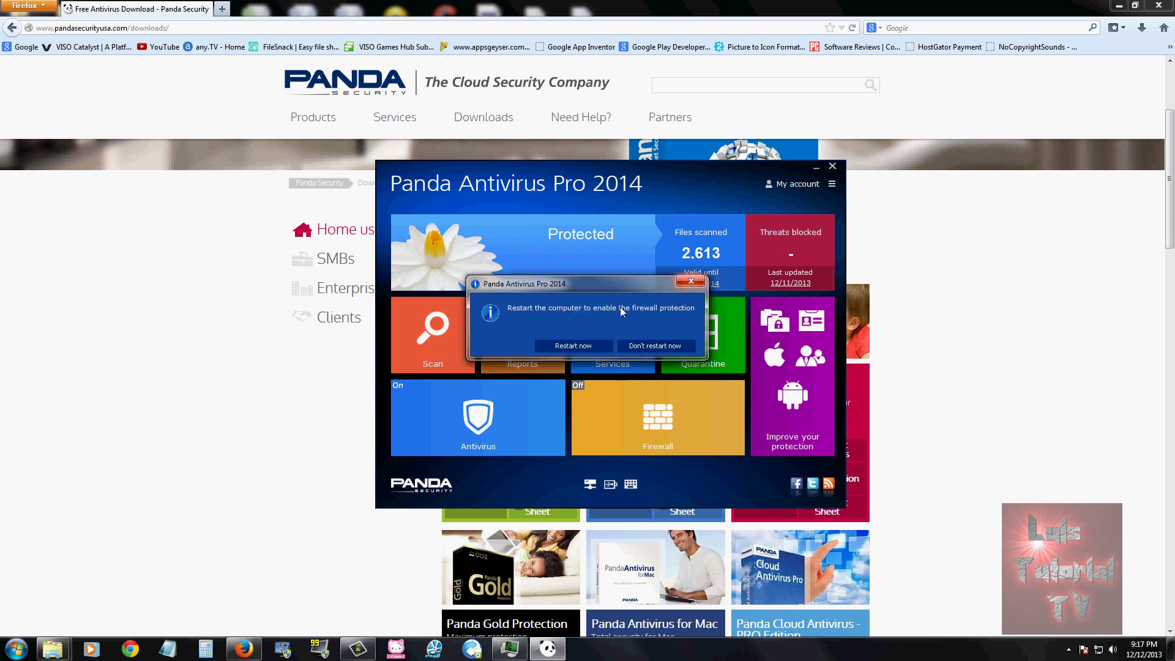
{"action": "left_click", "coordinate": [690, 282]}
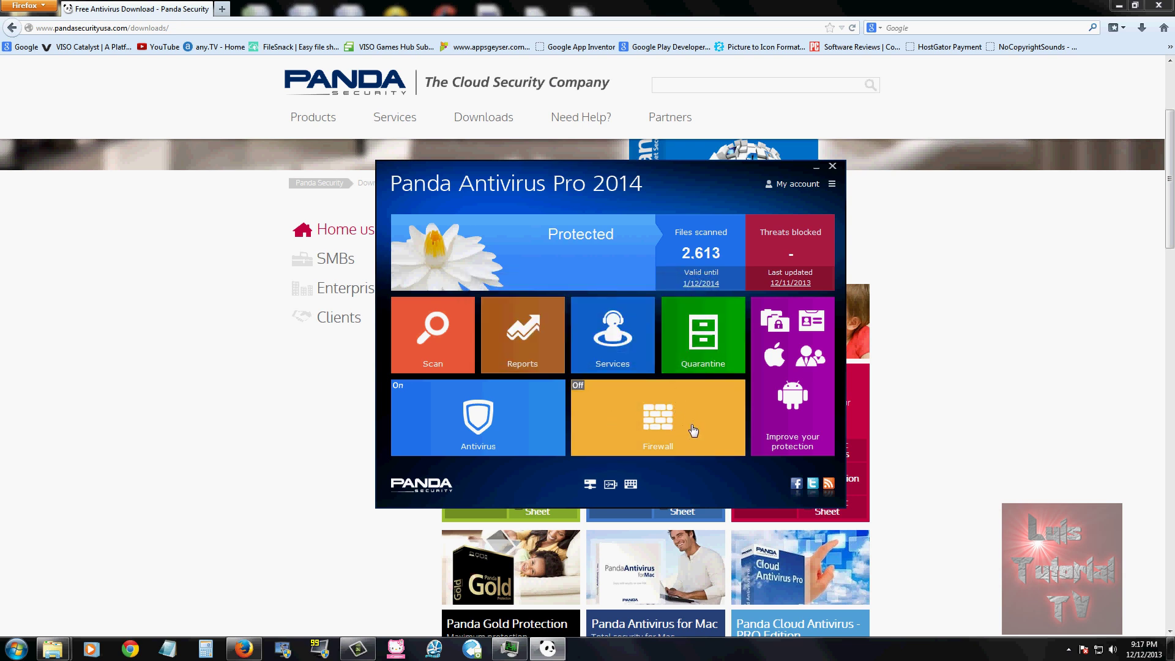
{"action": "left_click", "coordinate": [589, 486]}
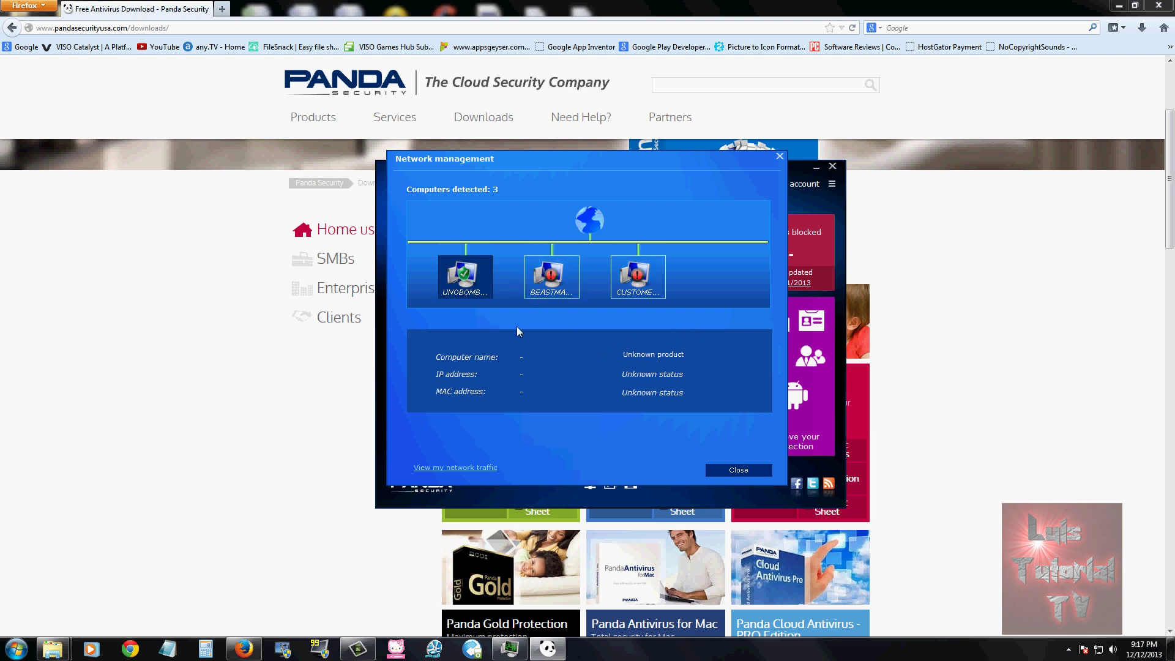
{"action": "left_click", "coordinate": [469, 282]}
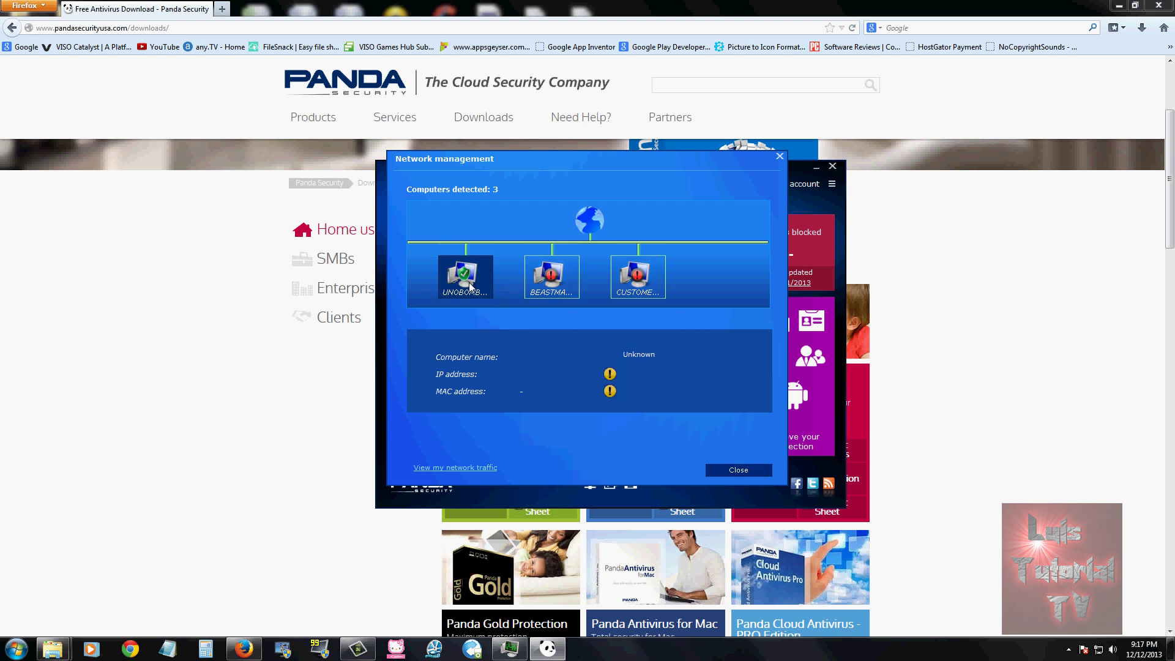
{"action": "left_click", "coordinate": [548, 277]}
{"action": "left_click", "coordinate": [636, 274]}
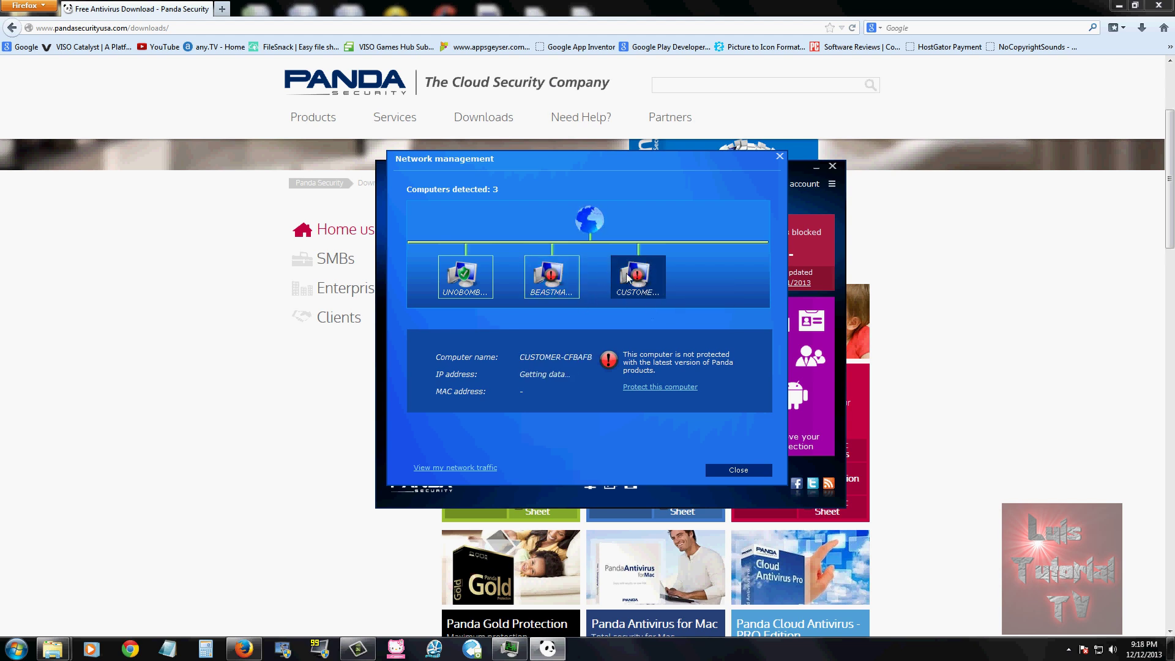
{"action": "left_click", "coordinate": [470, 279]}
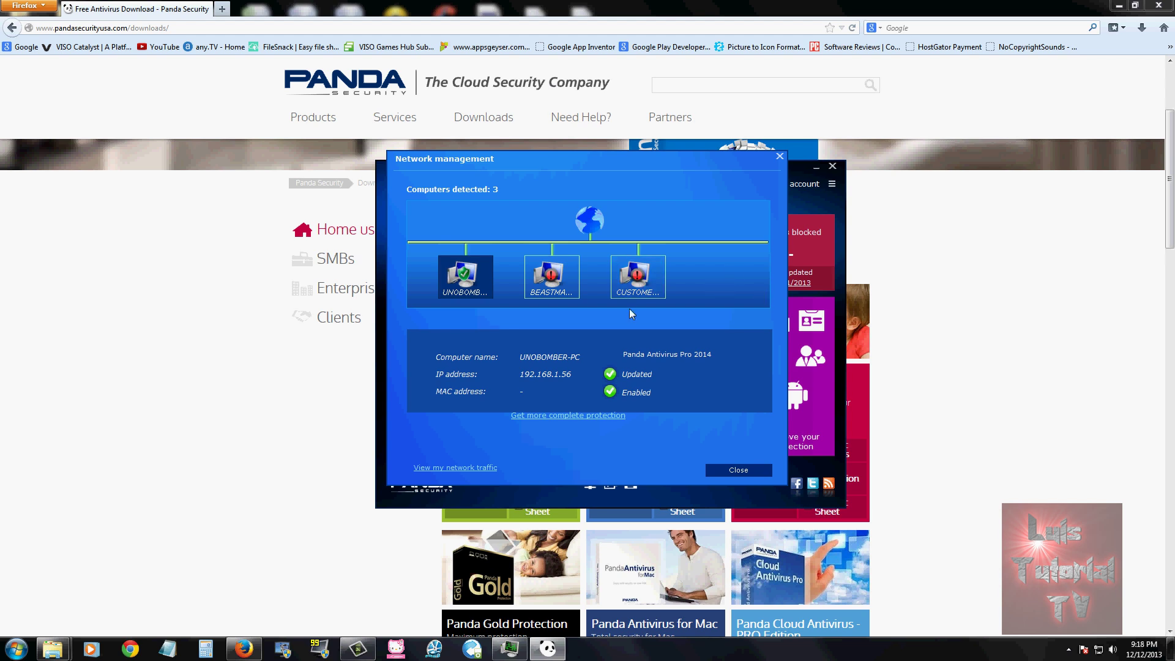
{"action": "left_click", "coordinate": [740, 470]}
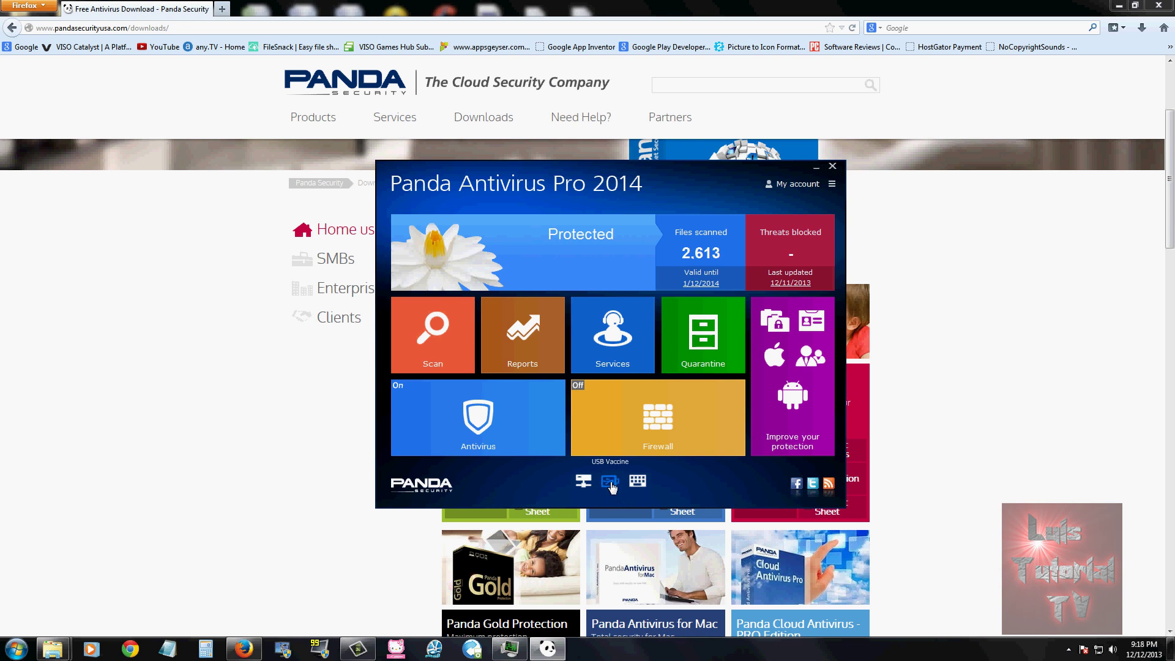
{"action": "left_click", "coordinate": [433, 336]}
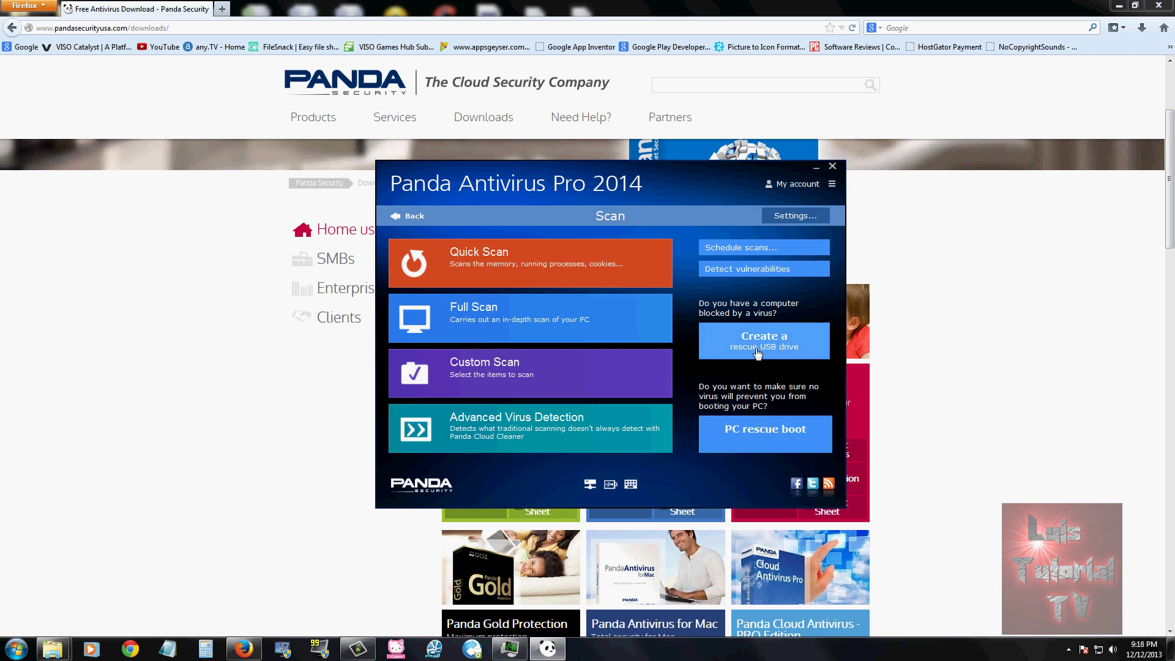
{"action": "left_click", "coordinate": [415, 217]}
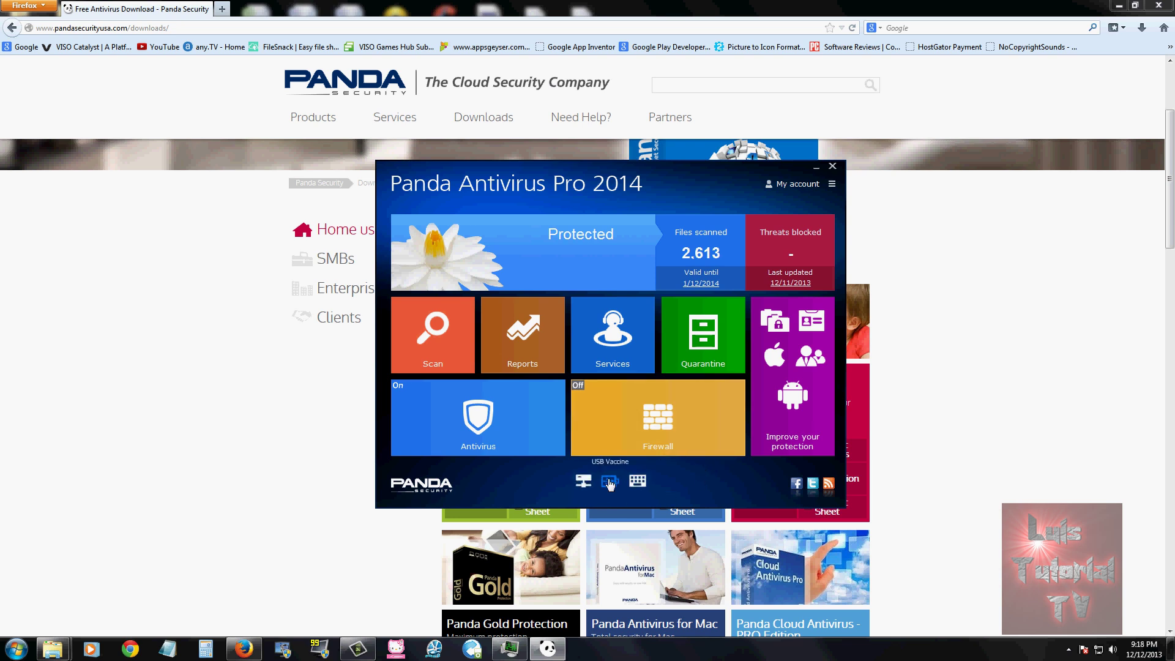
{"action": "left_click", "coordinate": [448, 356]}
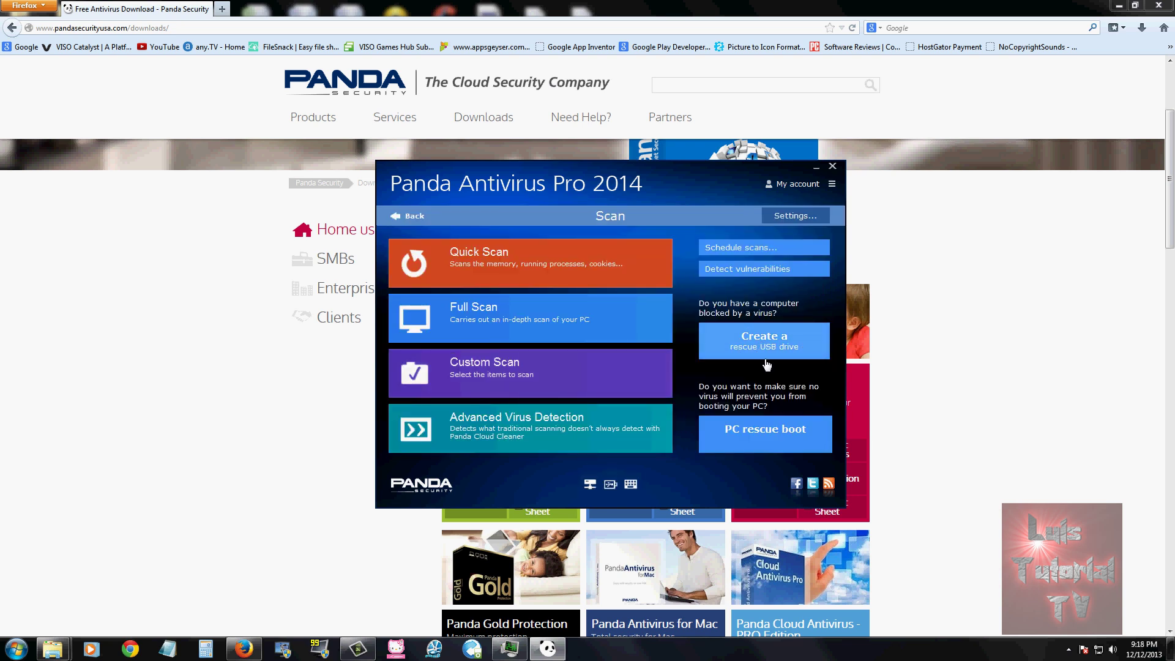
{"action": "left_click", "coordinate": [401, 216]}
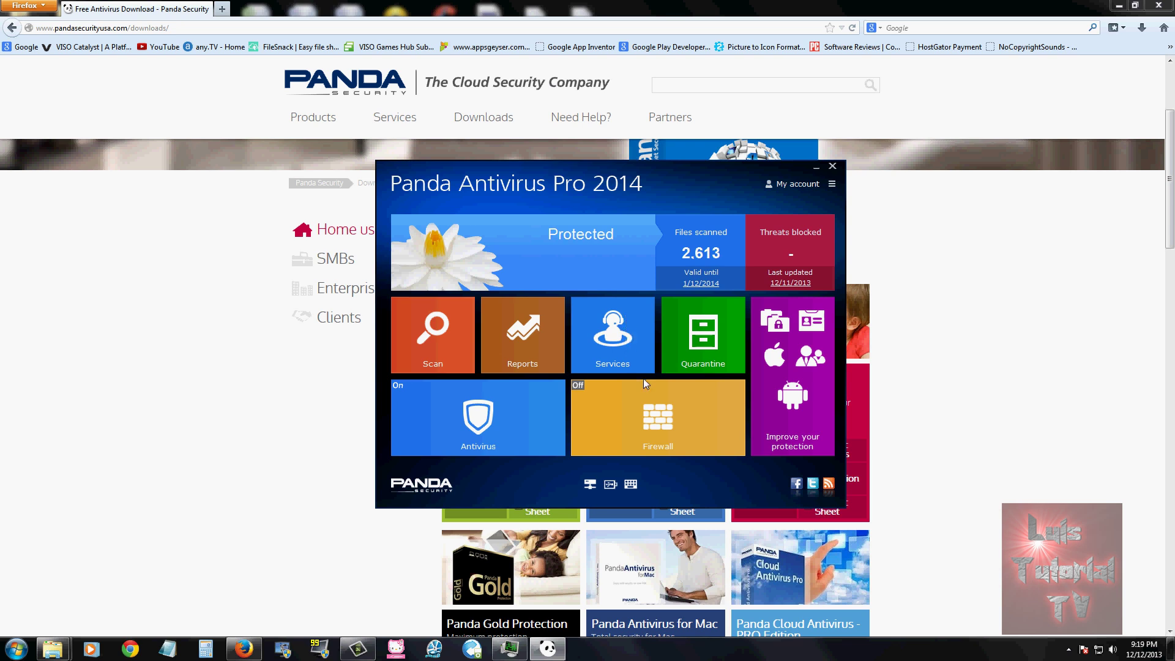
{"action": "left_click_drag", "start_coordinate": [665, 183], "coordinate": [660, 190]}
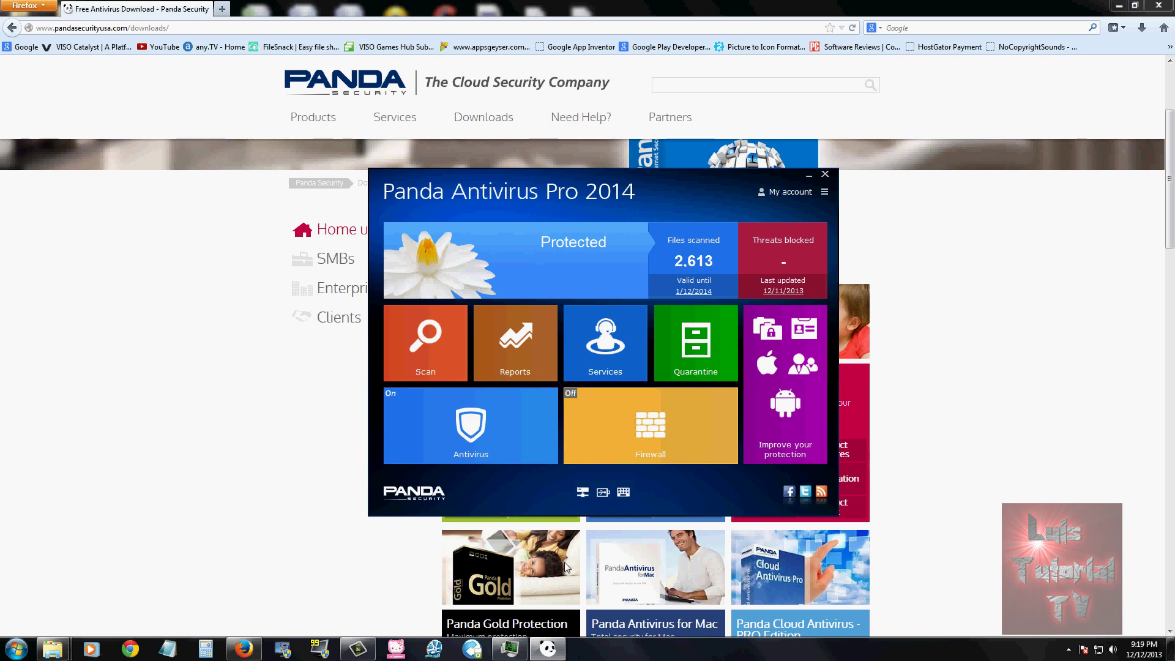
{"action": "left_click", "coordinate": [516, 653]}
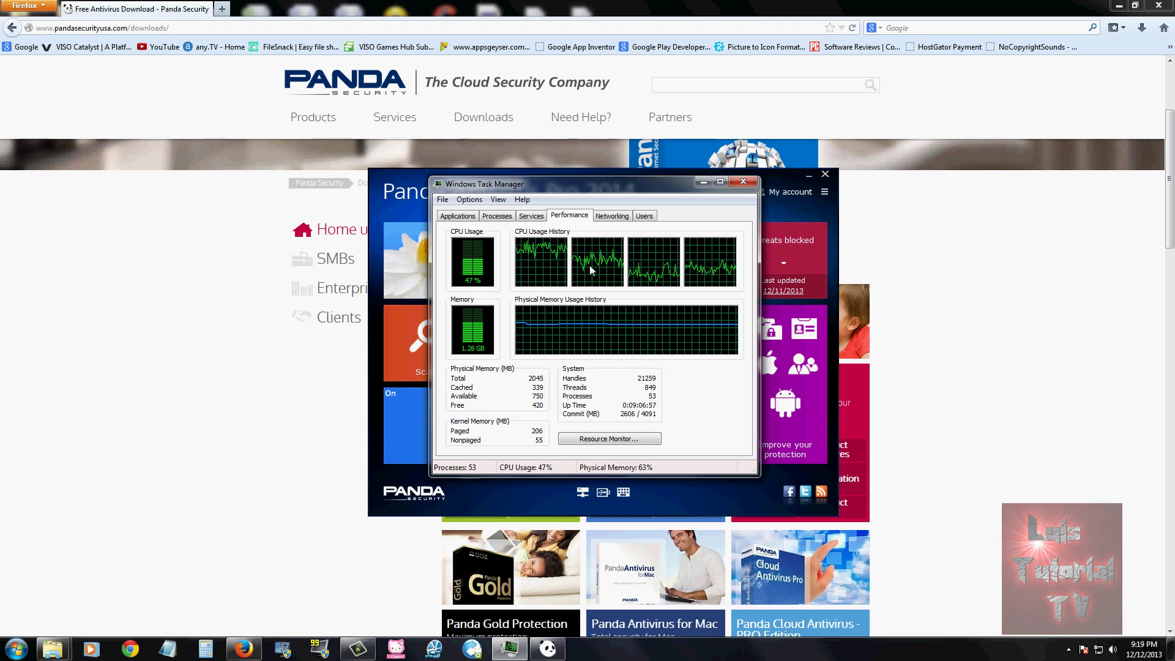
{"action": "left_click", "coordinate": [703, 182]}
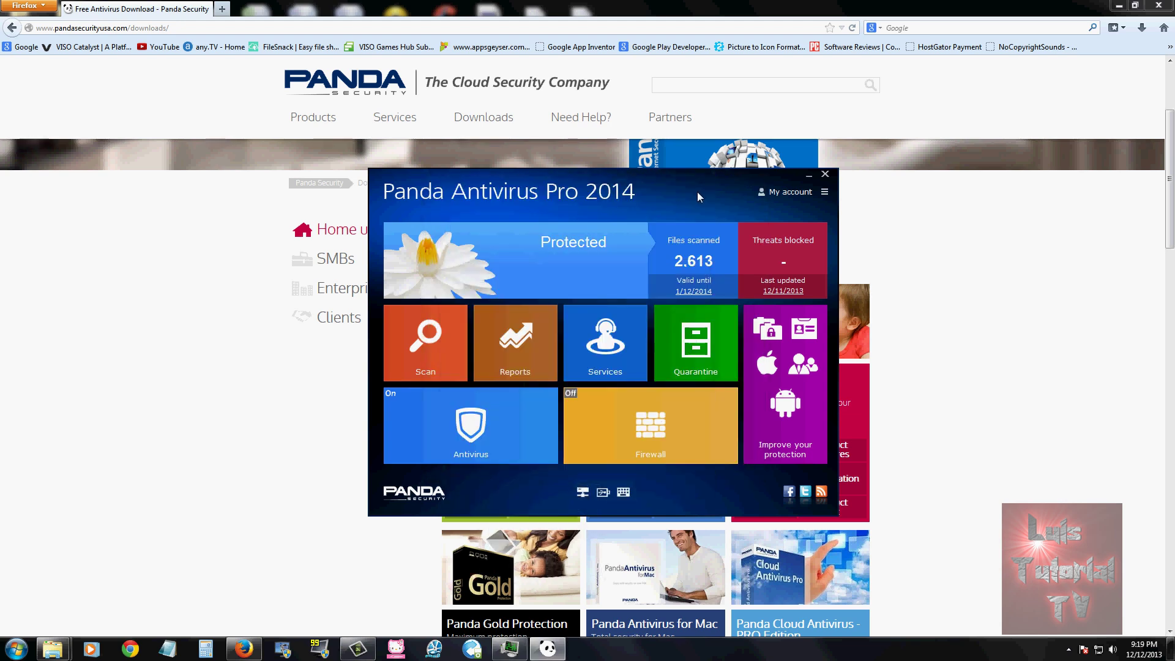